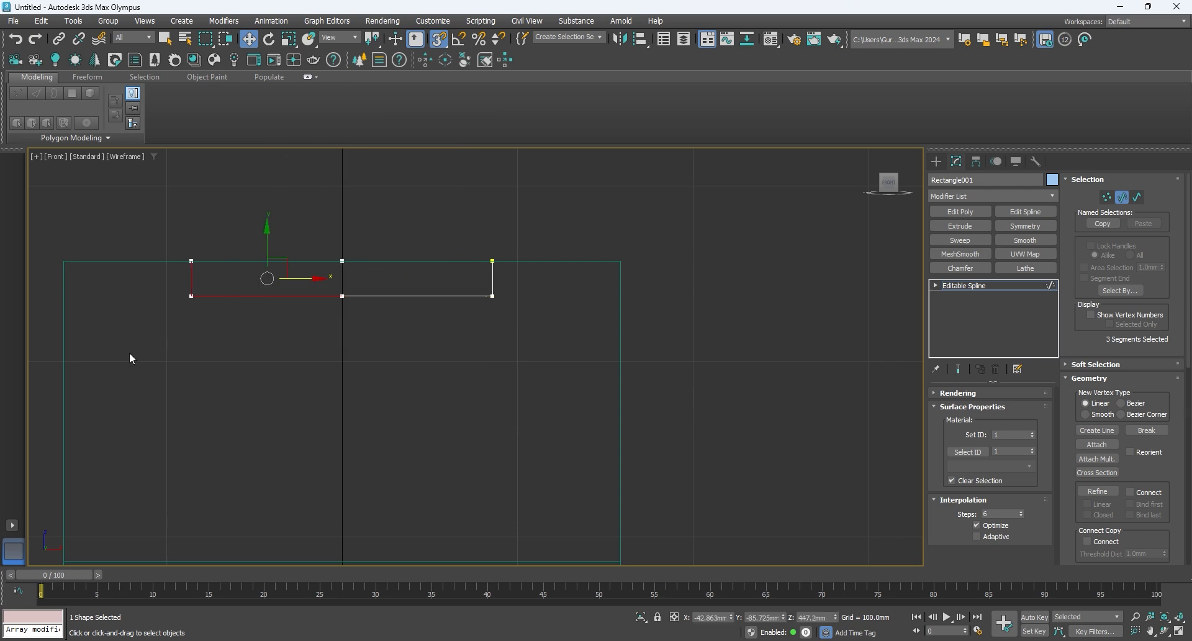
Delete the rectangle's three left-half segments and split the remaining bottom edge at its midpoint, raising the outer corner vertex
key("Delete")
scroll(386, 276, "up", 2)
left_click(537, 285)
key("1")
scroll(536, 268, "up", 2)
left_click_drag(637, 307, 512, 377)
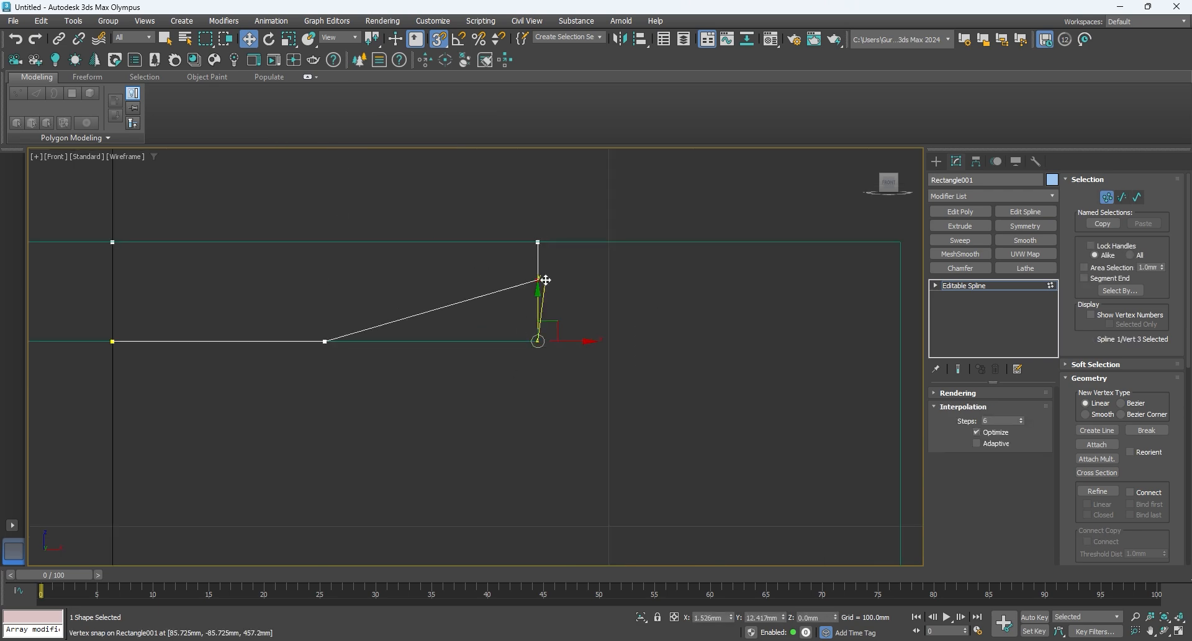
Divide the sloping segment and snap its new vertex directly above the bottom edge's inner vertex to form a square step
key("2")
left_click_drag(351, 378, 427, 228)
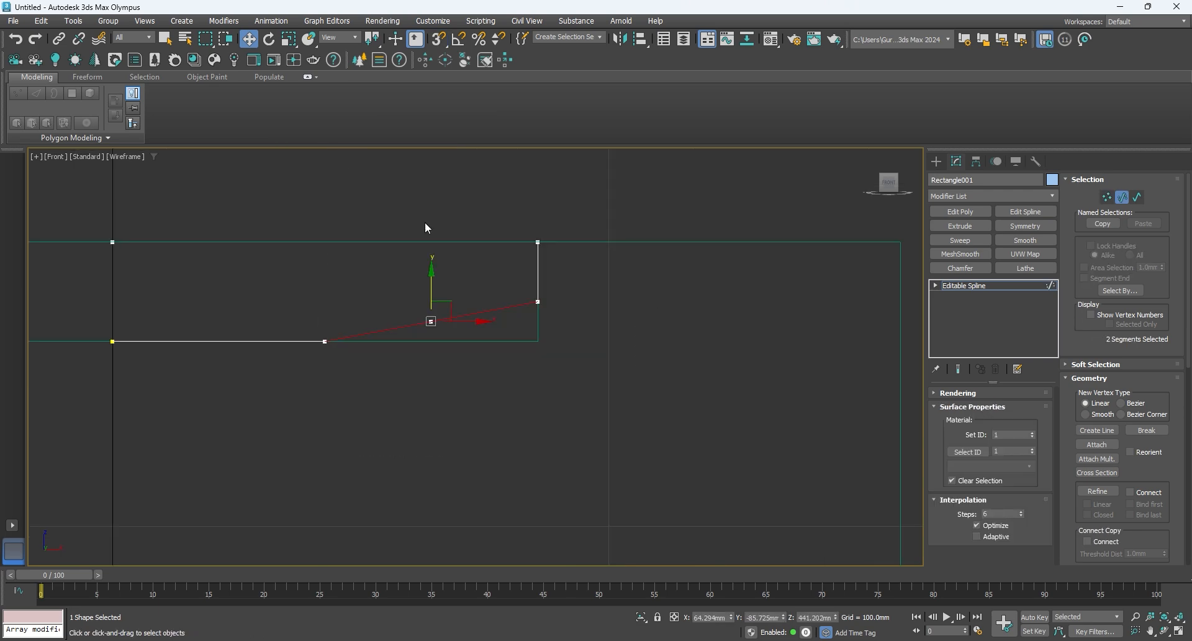
key("1")
key("s")
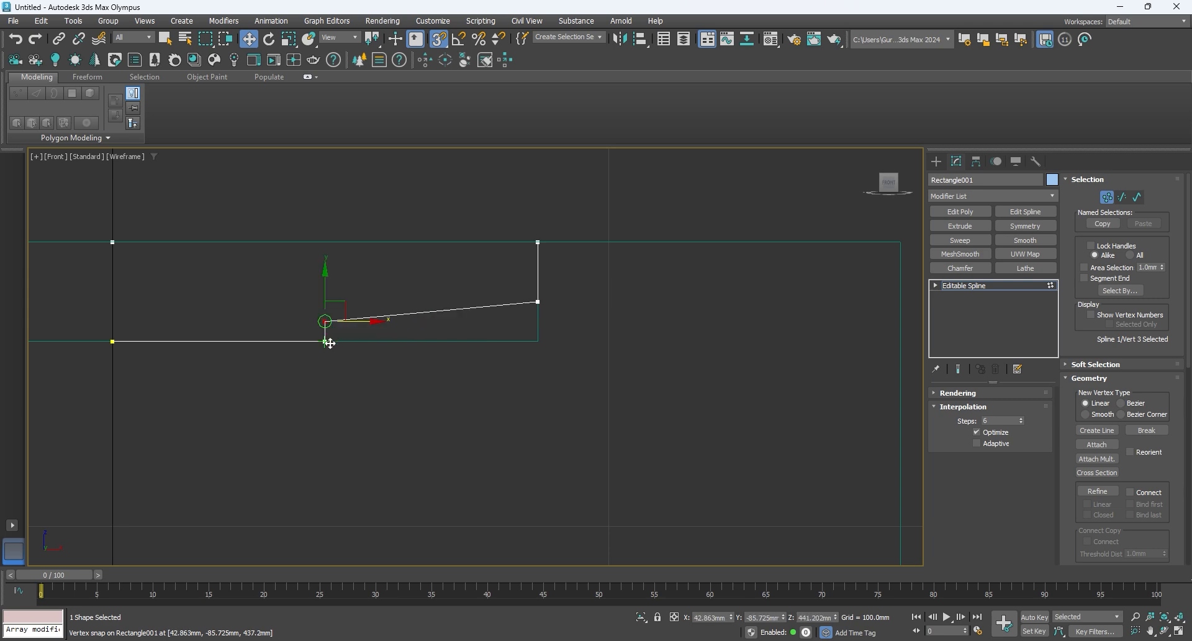
mouse_move(337, 303)
middle_mouse_down()
mouse_move(305, 311)
mouse_move(342, 297)
middle_mouse_up()
Lower the step's ledge slightly and fillet the profile's top outer corner into a large arc reaching down to the ledge
left_click(543, 237)
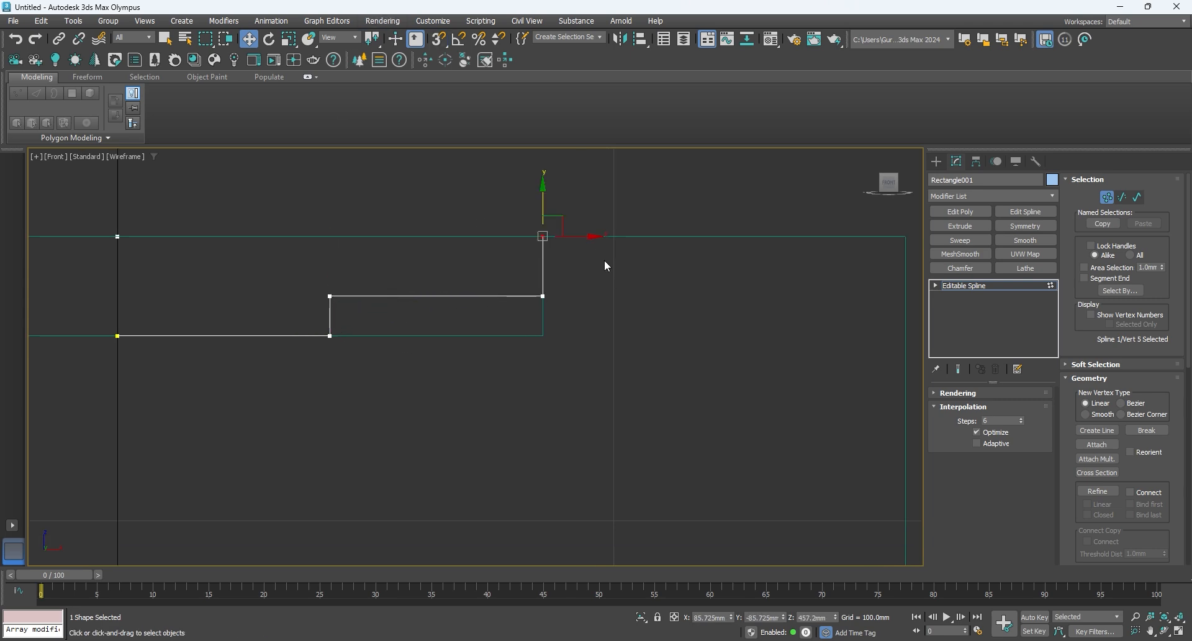
left_click_drag(604, 263, 313, 314)
scroll(1119, 303, "down", 5)
left_click(1097, 401)
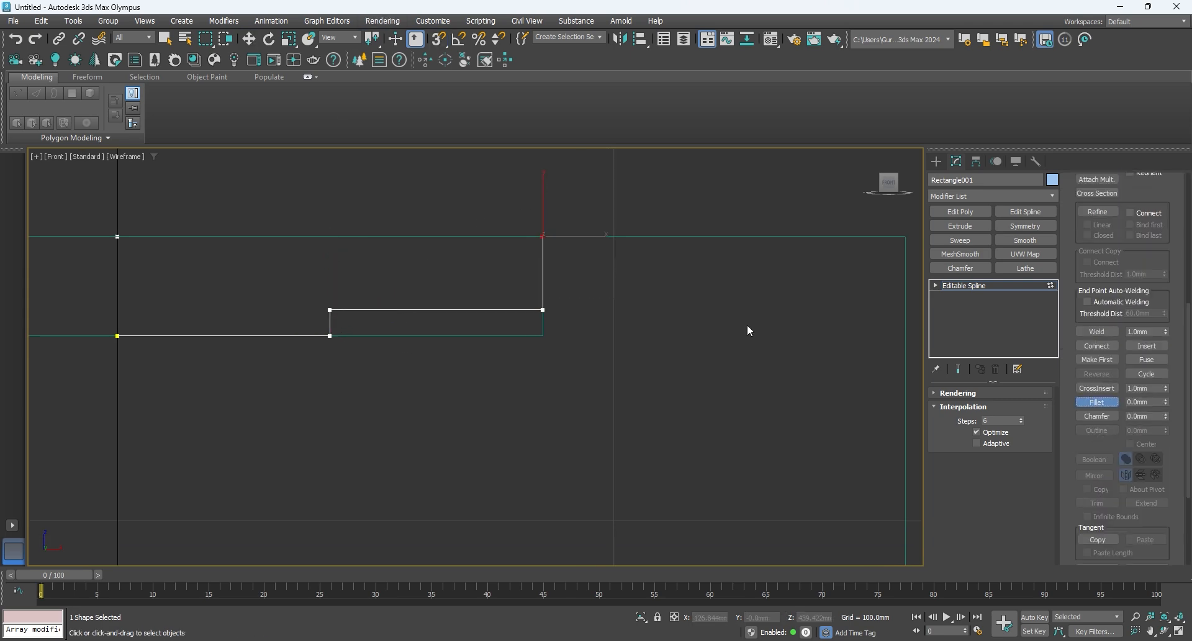
scroll(520, 337, "down", 3)
key("w")
scroll(544, 312, "up", 4)
Fuse and weld the coincident vertices at the arc's lower end and enable adaptive interpolation for the spline
right_click(650, 297)
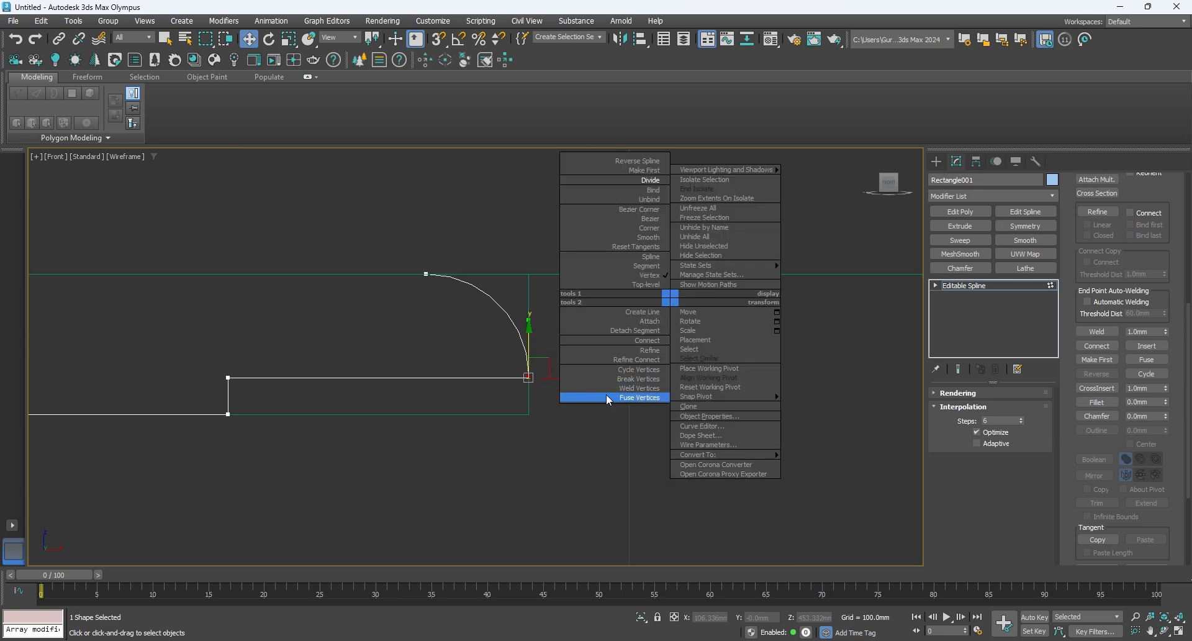
left_click(607, 397)
right_click(647, 306)
left_click(604, 398)
scroll(476, 319, "down", 2)
left_click(993, 286)
left_click(989, 444)
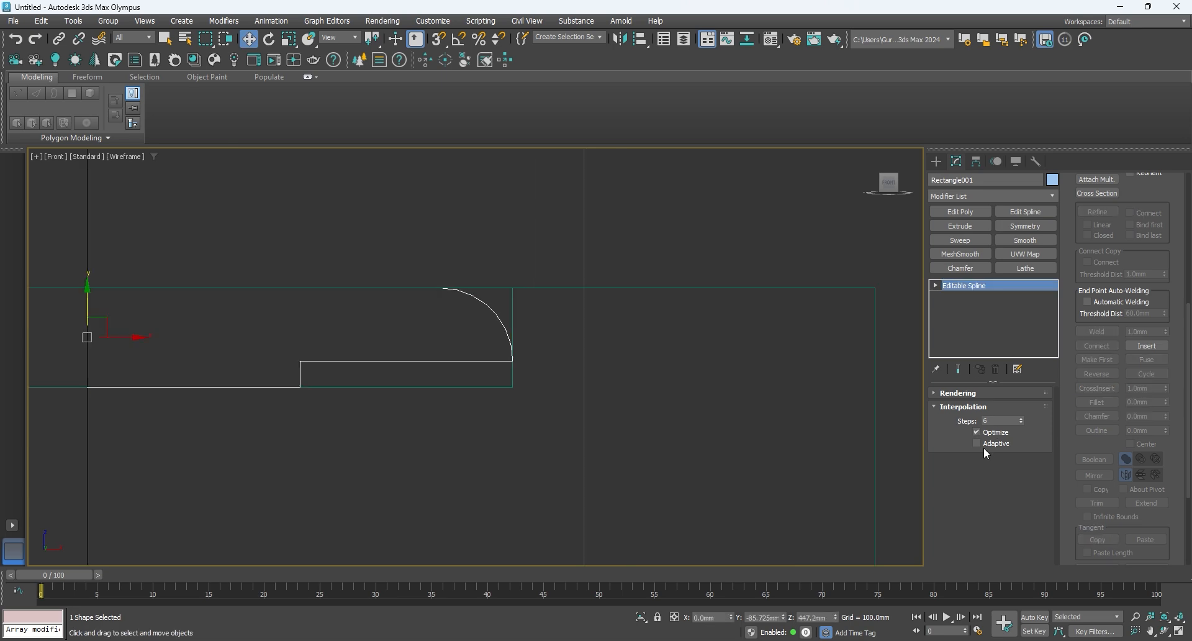
Revolve the half profile 360 degrees around its centre axis with a Lathe modifier to form a round disc
key("1")
middle_click_drag(255, 319, 296, 302)
left_click(965, 285)
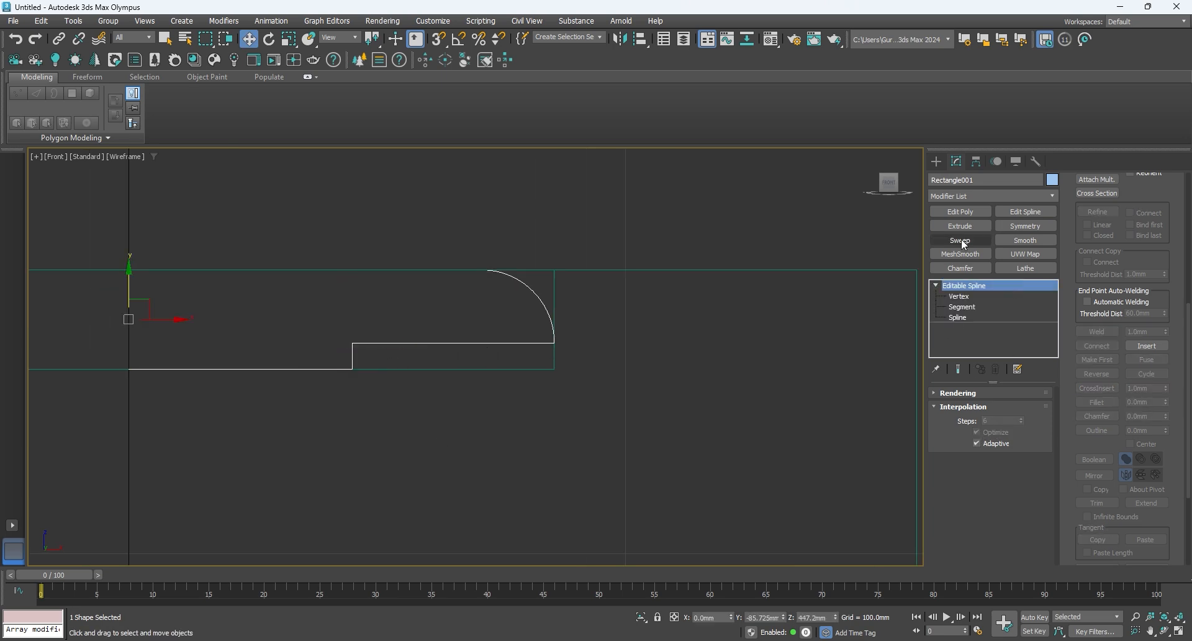
left_click(1024, 268)
left_click(959, 307)
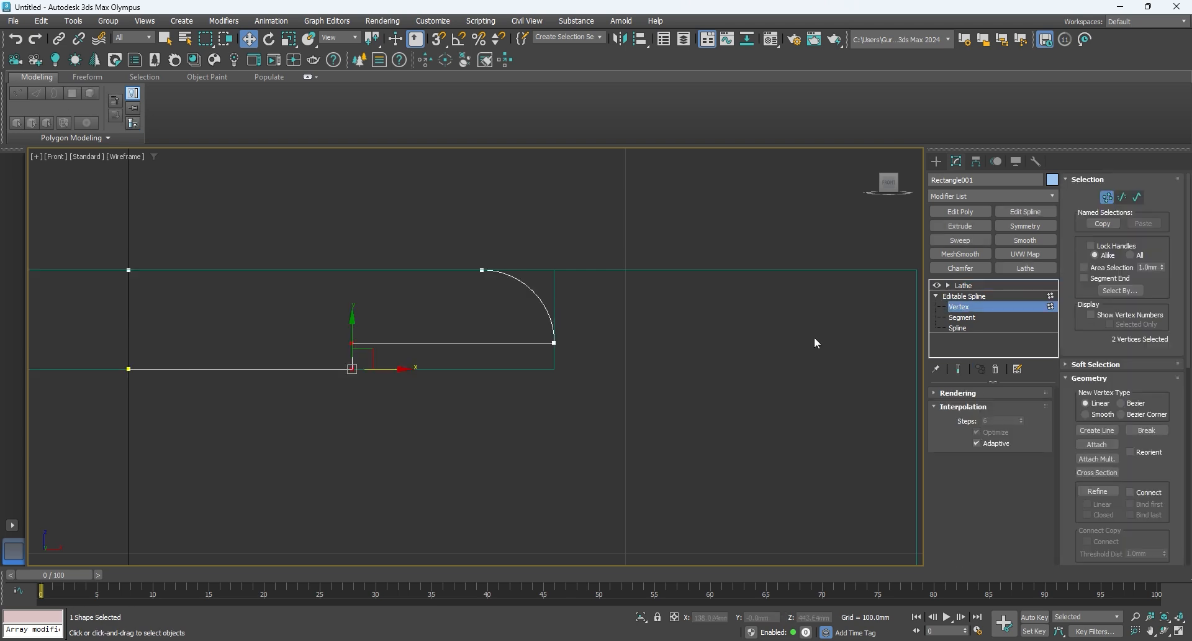
key("t")
left_click(964, 285)
key("f")
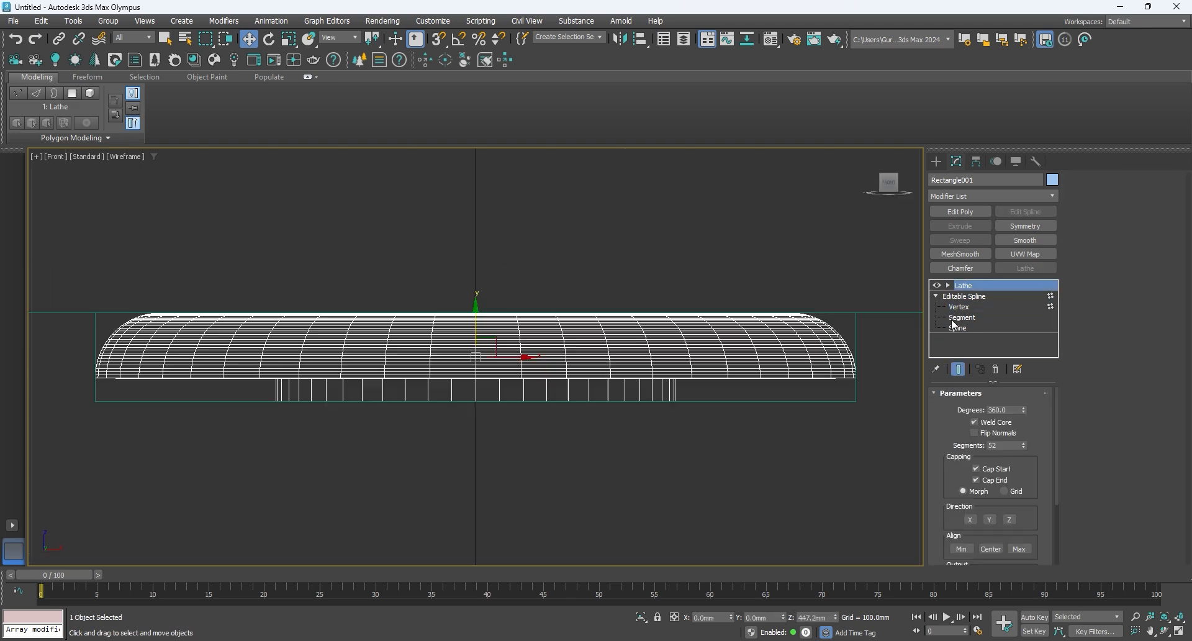
Isolate the lathed part and snap the ledge's inner vertex level with the arc's lower endpoint
left_click(959, 307)
left_click(958, 369)
key("p")
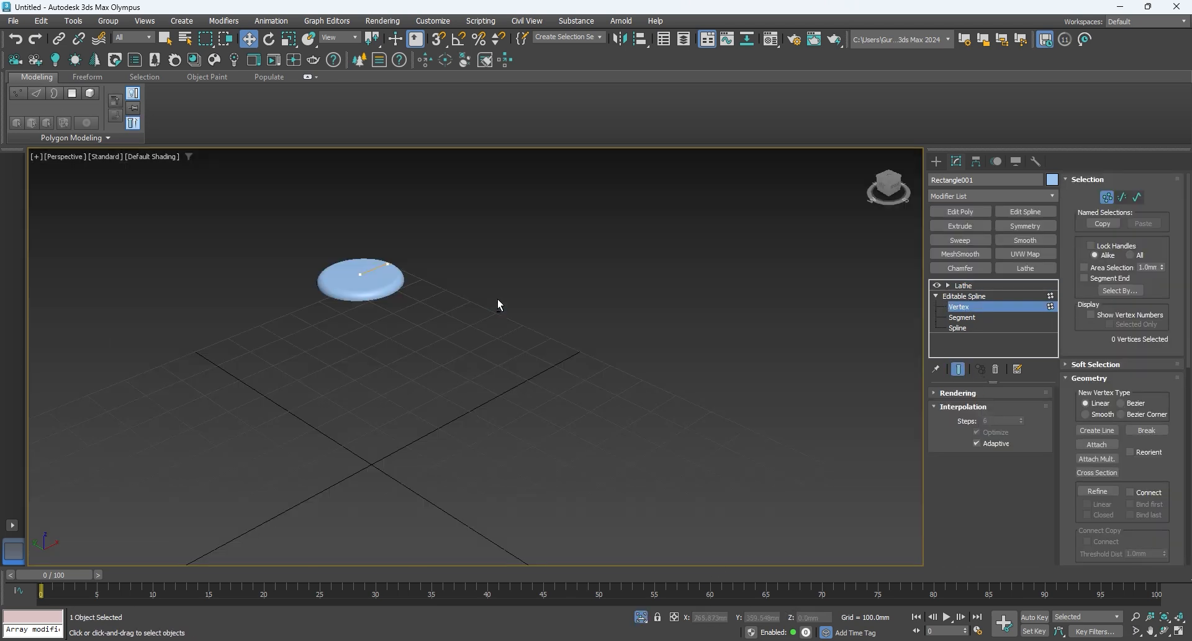
scroll(495, 301, "up", 5)
key("f")
scroll(908, 373, "up", 3)
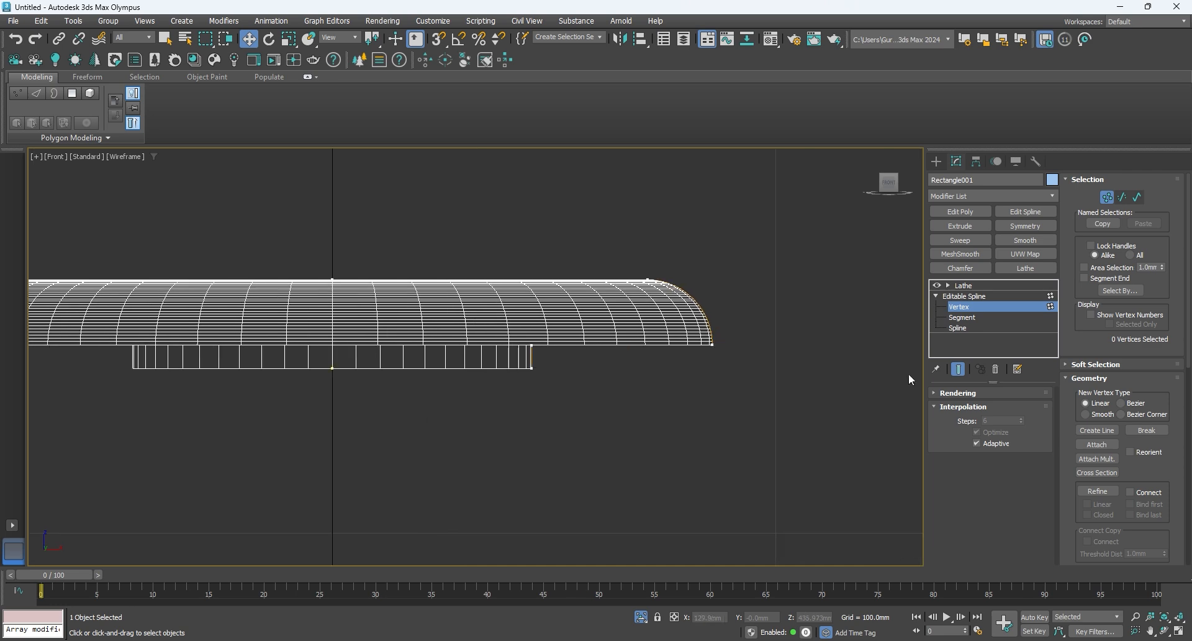
left_click(958, 369)
left_click(961, 317)
left_click_drag(606, 446, 654, 325)
key("1")
key("s")
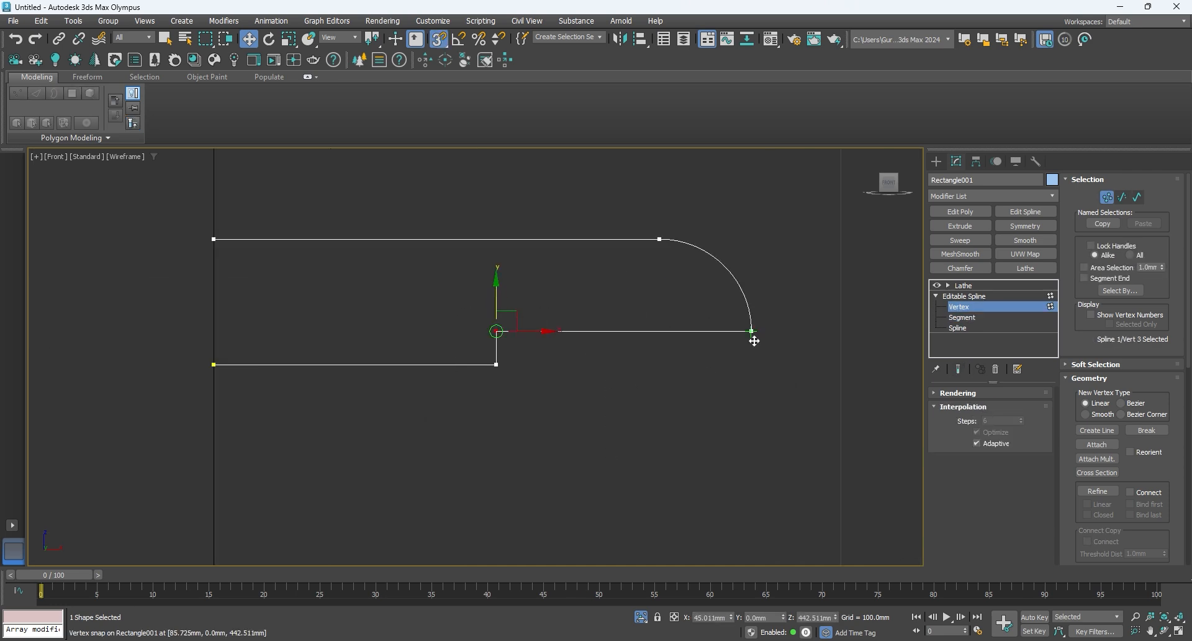
Divide the ledge segment and move the new vertex outward, close to the arc's lower end, to define a thin rim
key("2")
right_click(641, 303)
left_click(609, 215)
scroll(630, 306, "up", 3)
key("1")
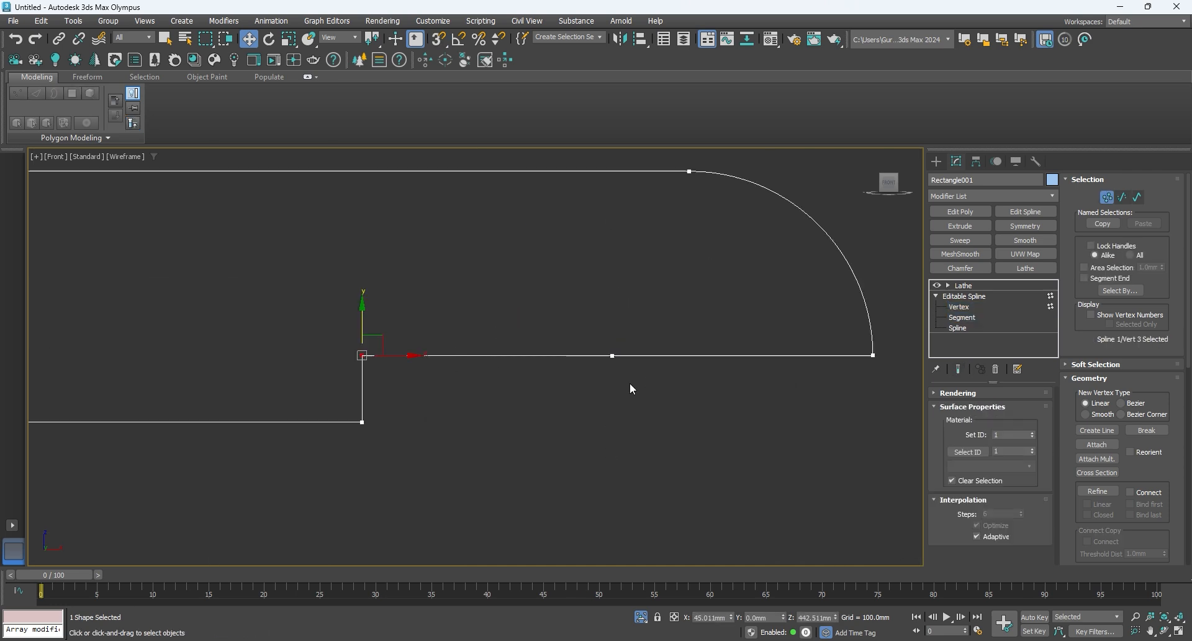
left_click_drag(629, 382, 599, 335)
right_click(643, 358)
left_click(623, 289)
Divide the long ledge segment again and raise its inner part to just below the profile's top edge
key("2")
right_click(629, 298)
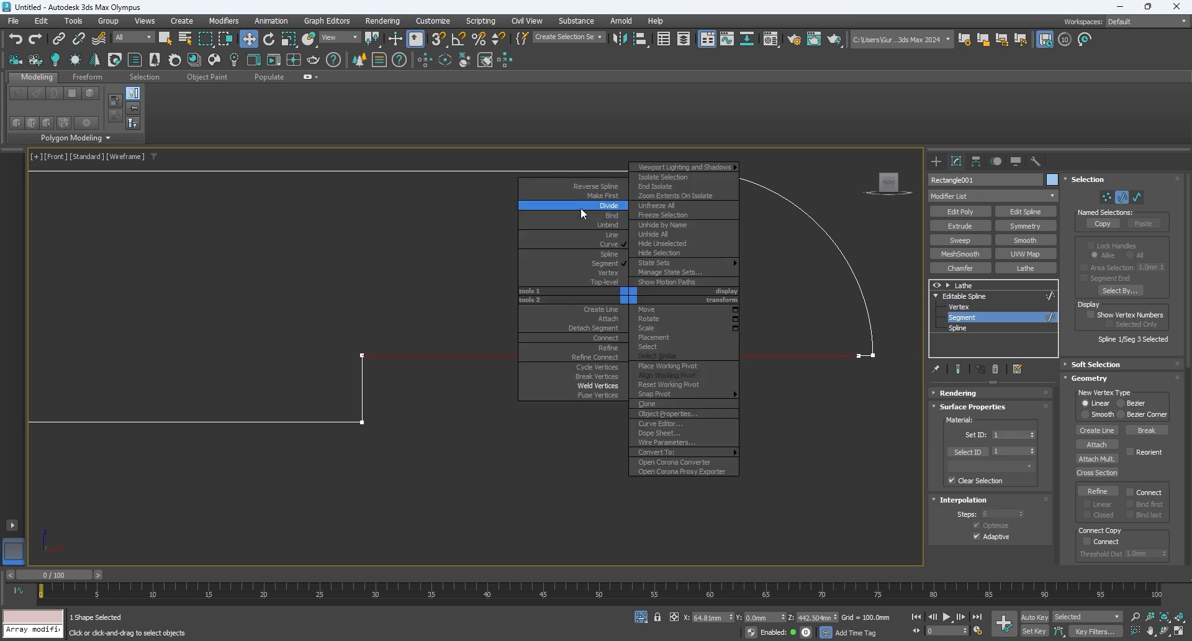
left_click(585, 210)
key("2")
key("2")
left_click_drag(485, 323, 505, 165)
Snap the raised segment's outer vertex directly above the rim's inner vertex to square off the hollow underside
key("1")
left_click_drag(527, 252, 690, 165)
key("s")
left_click_drag(729, 198, 865, 359)
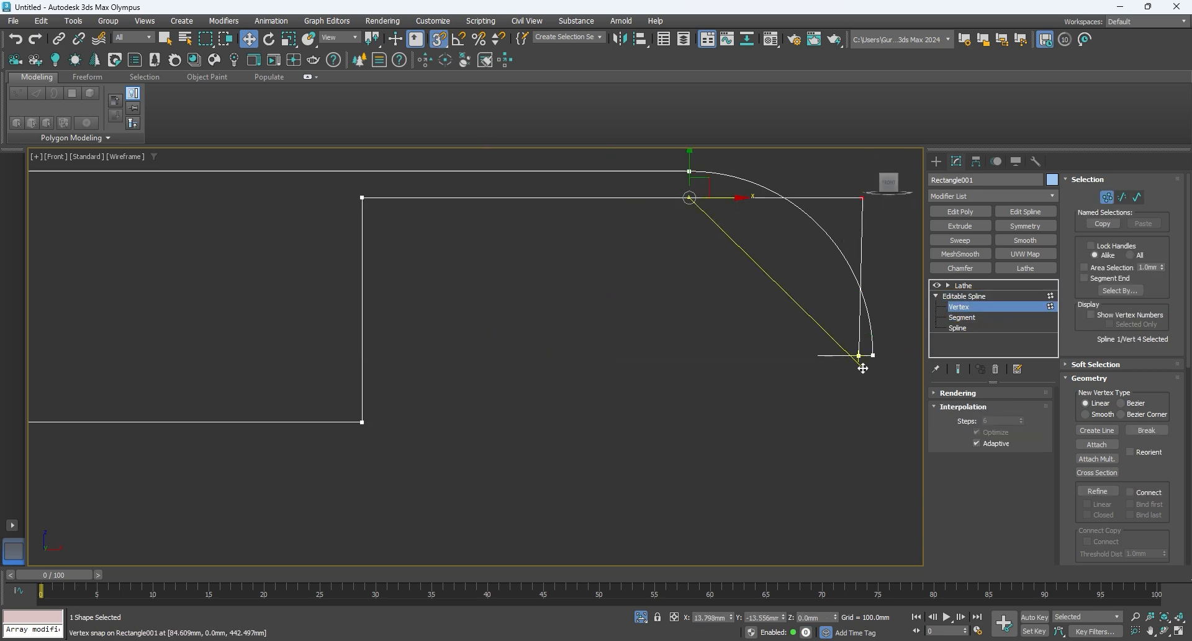
left_click(873, 355)
left_click(858, 198)
Fillet the raised inner corner into an arc that follows the outer curve down to the rim
scroll(1124, 435, "down", 5)
left_click(1096, 516)
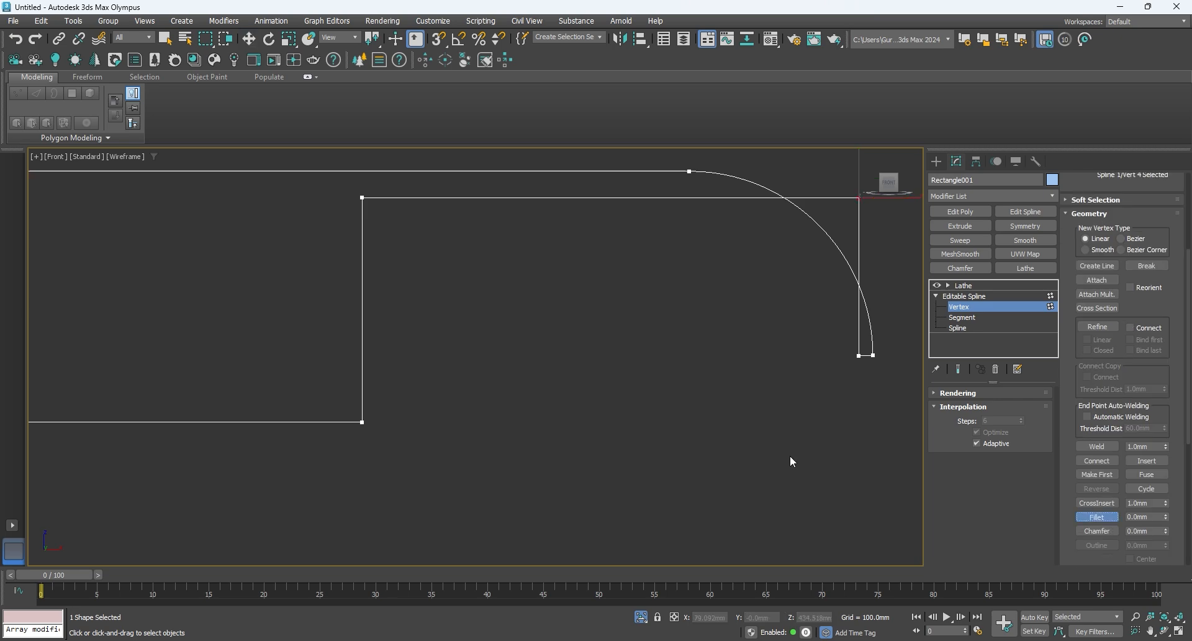
scroll(709, 257, "down", 2)
scroll(699, 369, "up", 4)
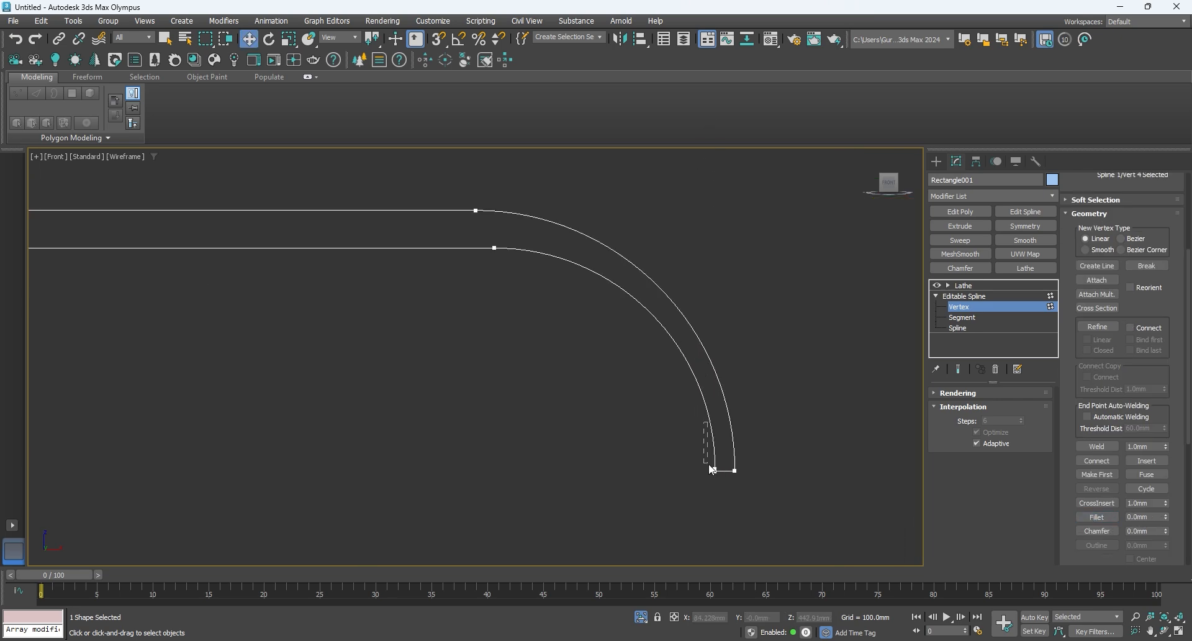
right_click(757, 421)
left_click(717, 455)
scroll(497, 288, "down", 4)
scroll(468, 290, "up", 2)
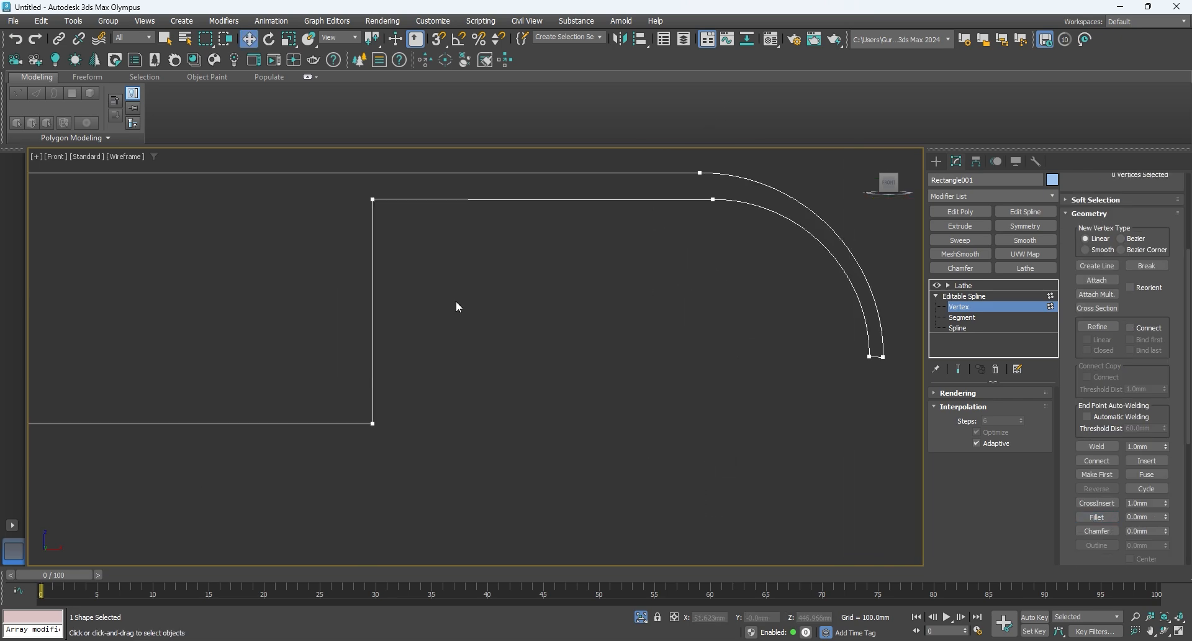
Narrow the central boss under the disc to a radius of about 37 mm by moving its two side vertices inward
scroll(200, 428, "down", 5)
left_click(958, 369)
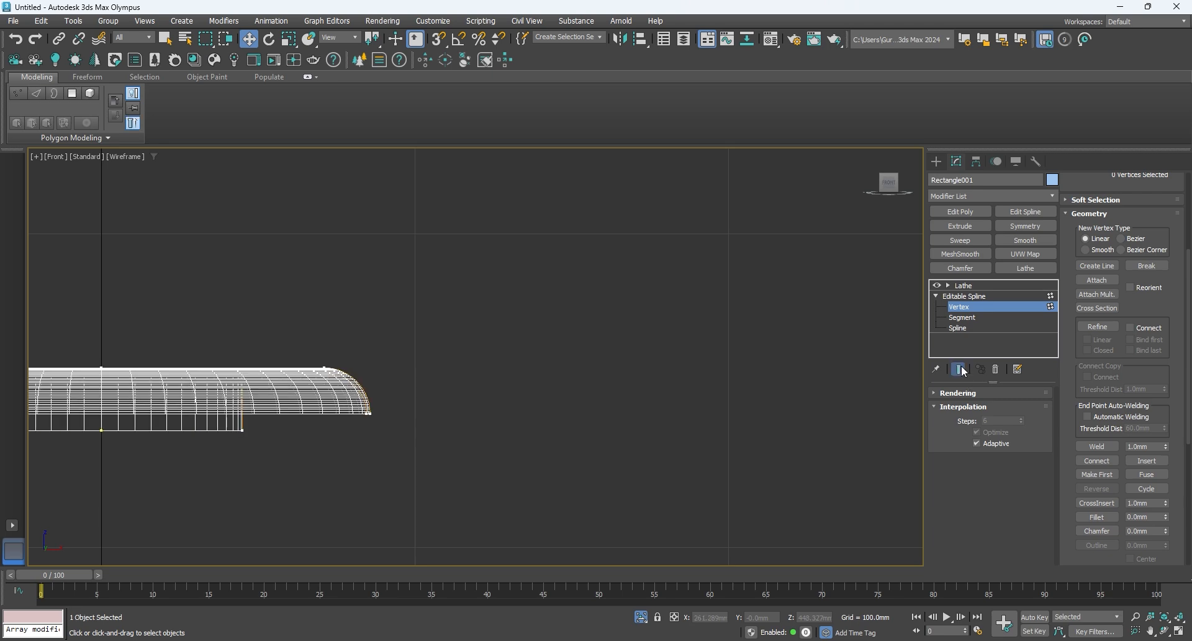
key("p")
key("z")
middle_click_drag(553, 379, 533, 375, "alt")
middle_click_drag(391, 371, 354, 360)
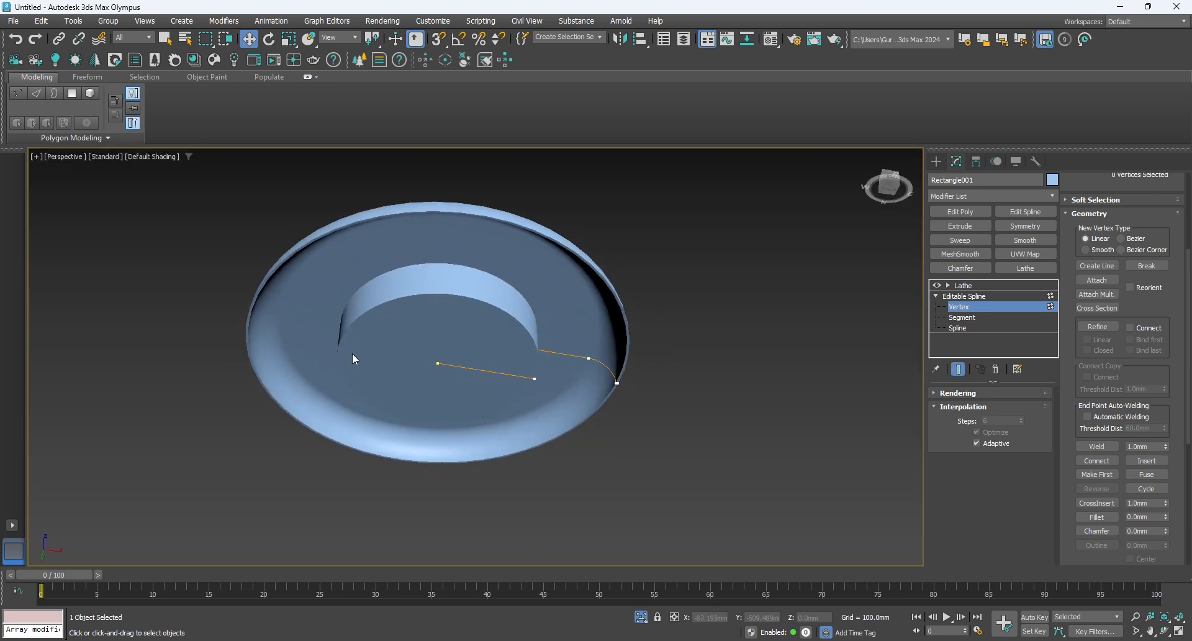
key("f")
key("z")
left_click_drag(652, 429, 705, 364)
left_click_drag(722, 403, 686, 388)
key("p")
middle_click_drag(463, 435, 447, 403, "alt")
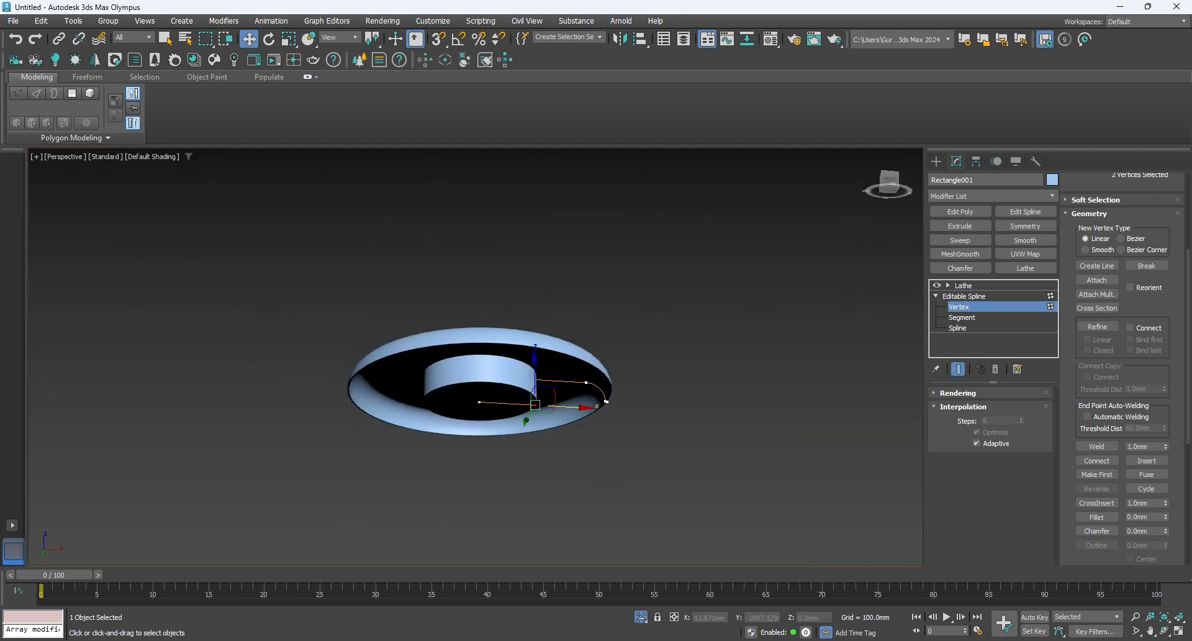
Divide the boss's vertical side segment and move the new vertex up close to the disc's underside
key("f")
key("z")
left_click(959, 370)
scroll(732, 355, "up", 3)
key("2")
left_click(477, 361)
right_click(591, 358)
left_click(556, 271)
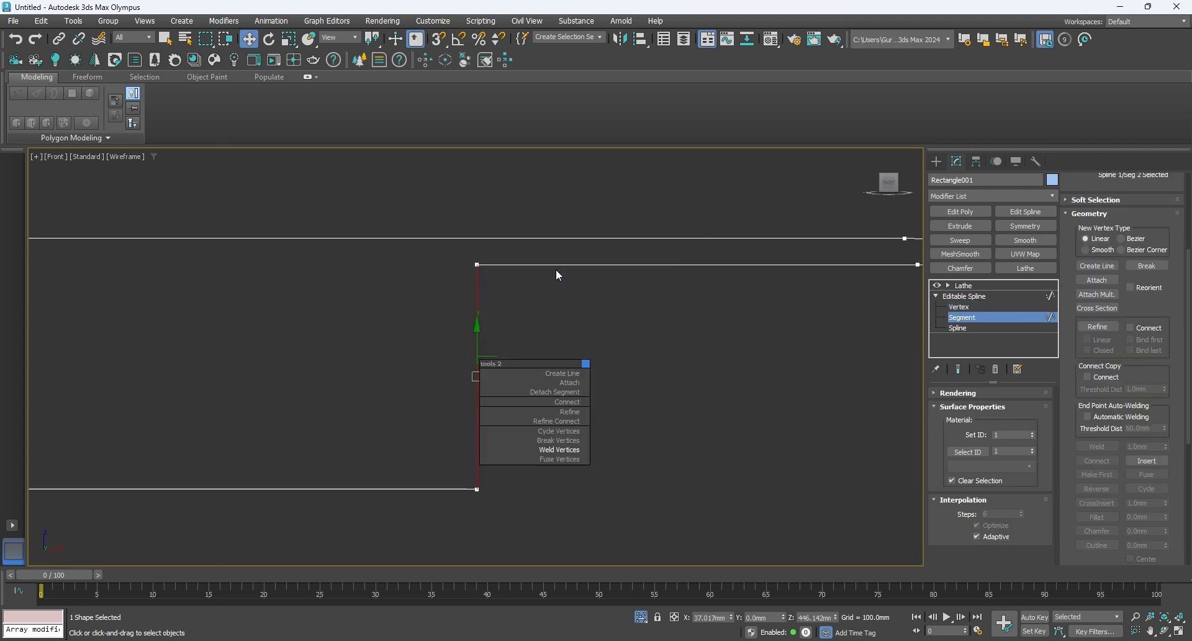
key("1")
left_click(477, 376)
Shift the upper piece of the boss's side inward and snap its lower vertex level to form a square notch
key("2")
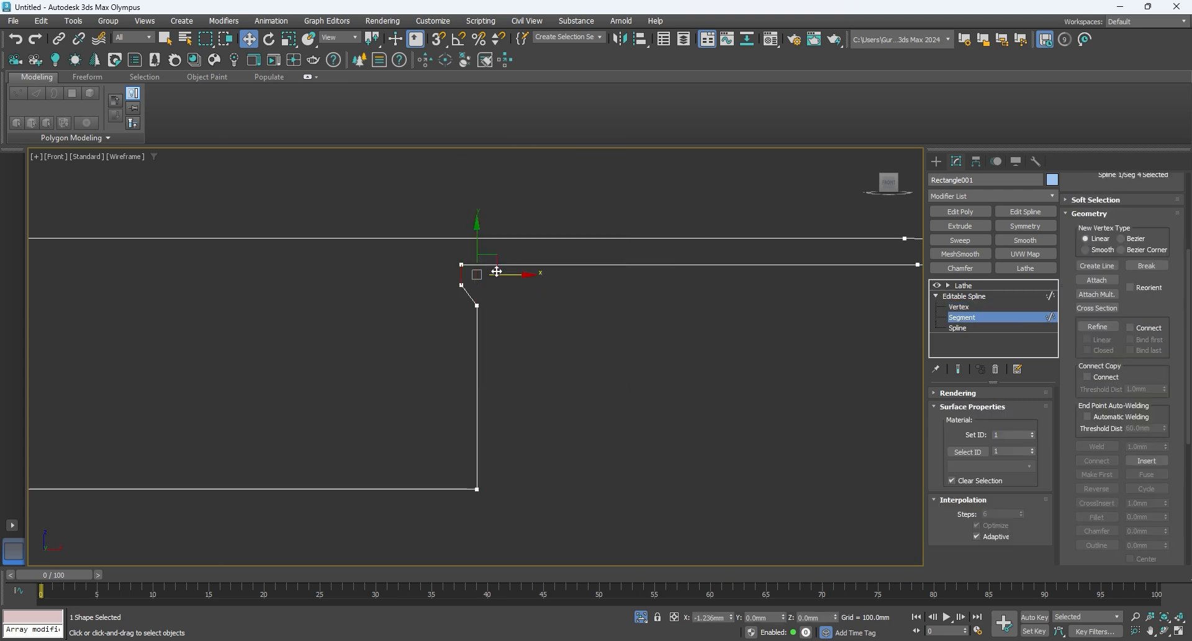
left_click_drag(497, 271, 493, 272)
key("1")
left_click_drag(396, 323, 464, 274)
key("s")
left_click_drag(458, 271, 479, 300)
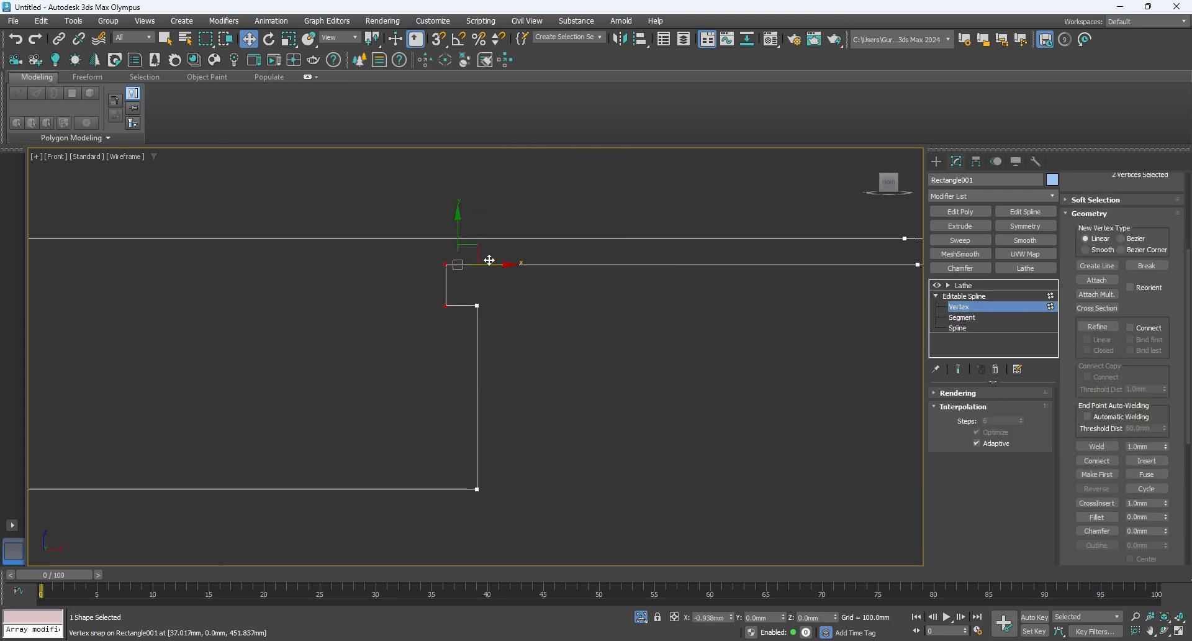
Fillet the corner vertices of the notch at the top of the boss
scroll(1117, 416, "down", 3)
left_click(1097, 411)
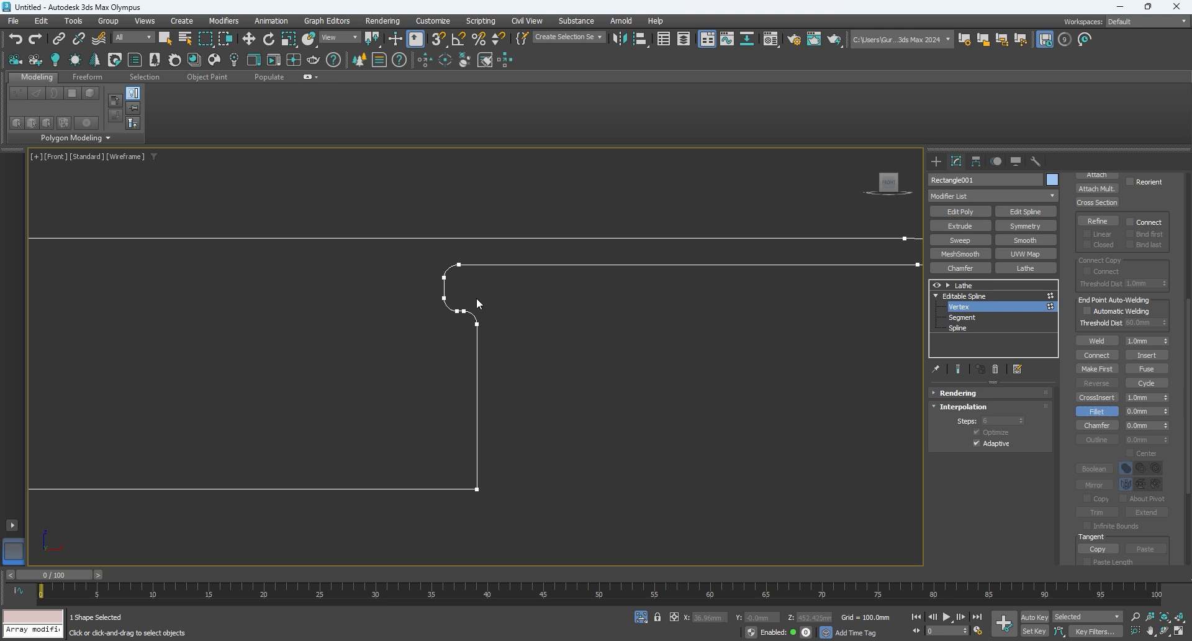
scroll(297, 371, "down", 4)
scroll(639, 364, "up", 5)
key("w")
Adjust the rim's inner bottom vertex with snapping and fillet the two vertices at the rim's lower end
left_click_drag(322, 431, 375, 493)
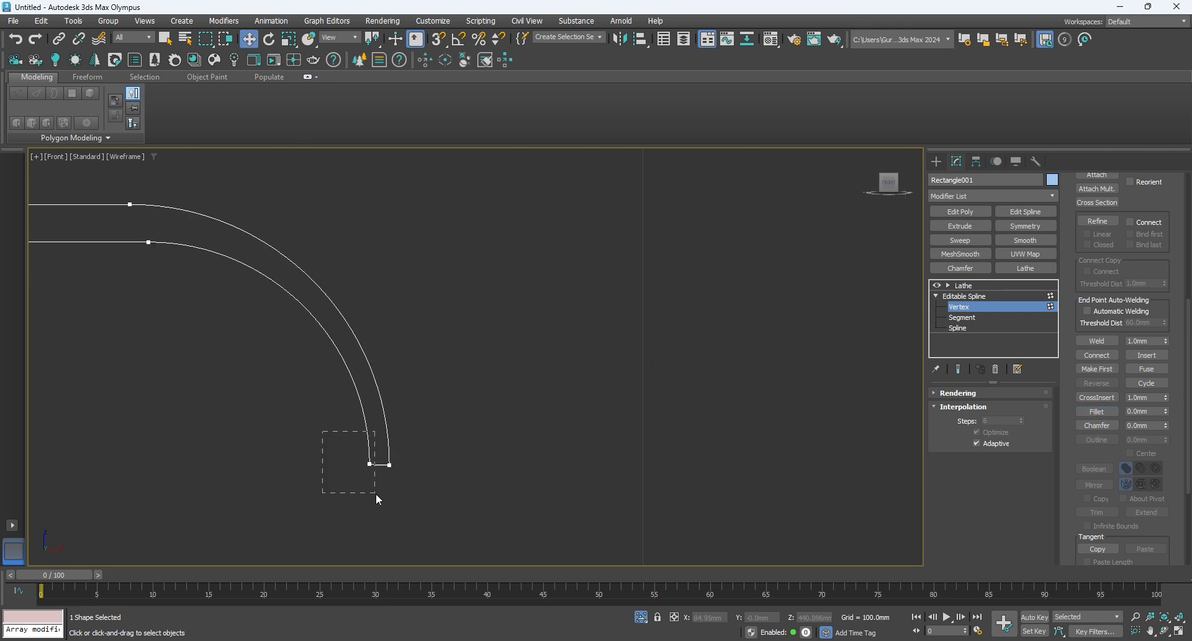
scroll(368, 459, "up", 4)
key("s")
left_click_drag(358, 427, 415, 467)
key("s")
scroll(380, 461, "down", 6)
left_click(976, 308)
left_click(975, 308)
scroll(429, 429, "up", 4)
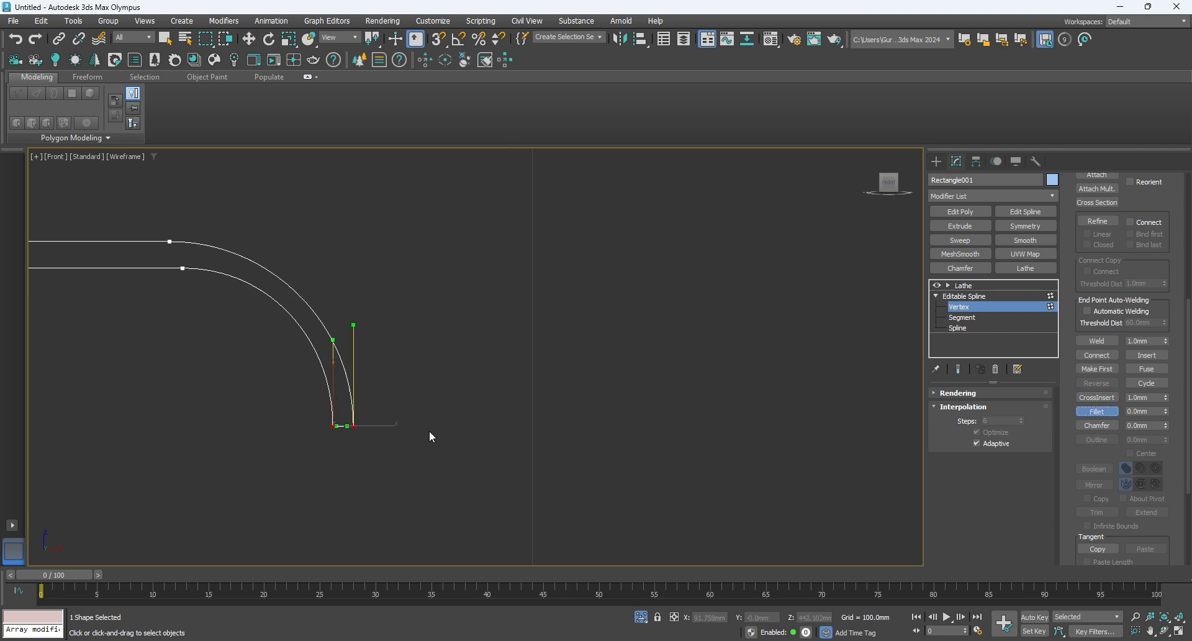
Inspect the lathed disc's underside, rim and boss in perspective
left_click(986, 285)
key("F3")
scroll(554, 390, "down", 6)
key("p")
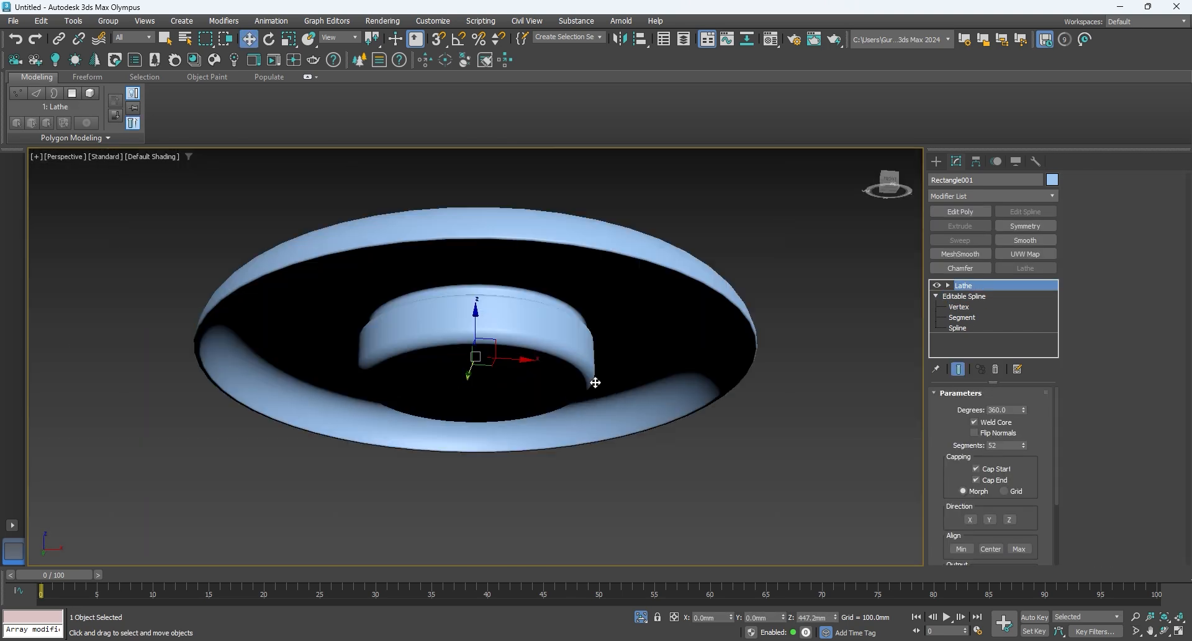
middle_click_drag(591, 380, 634, 487, "alt")
key("f")
key("z")
Move the four vertices of the notch's lower rounded corners up slightly to reduce the notch's height
left_click(961, 308)
key("F3")
scroll(630, 339, "up", 8)
left_click_drag(702, 352, 481, 417)
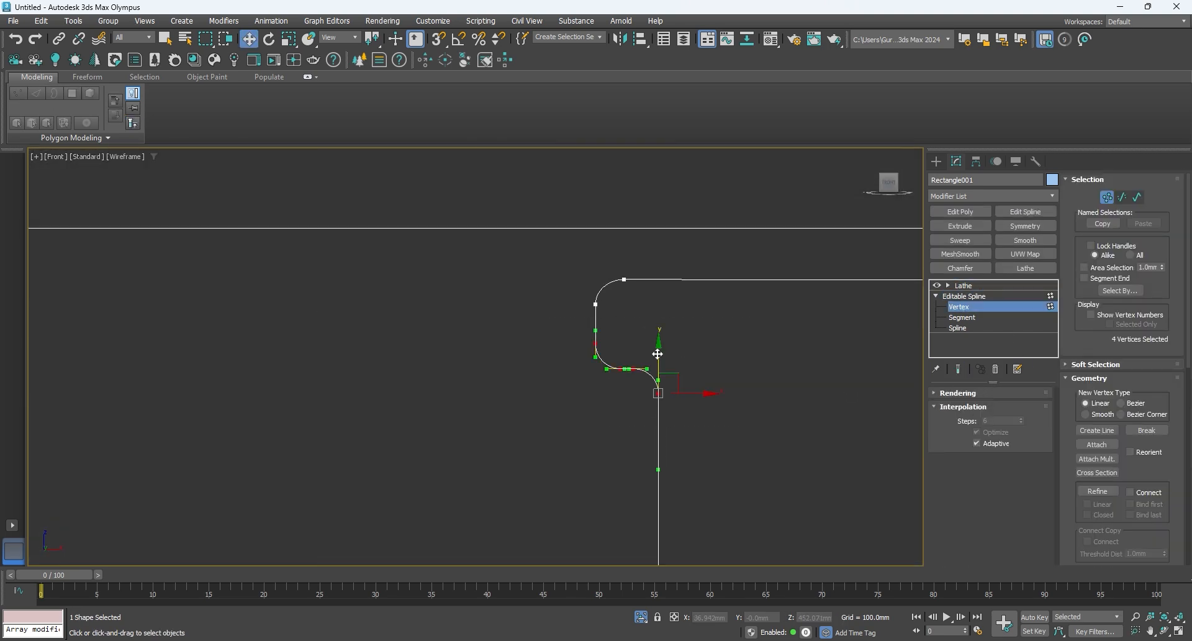
left_click_drag(649, 337, 649, 329)
left_click(595, 304)
scroll(406, 334, "down", 10)
key("1")
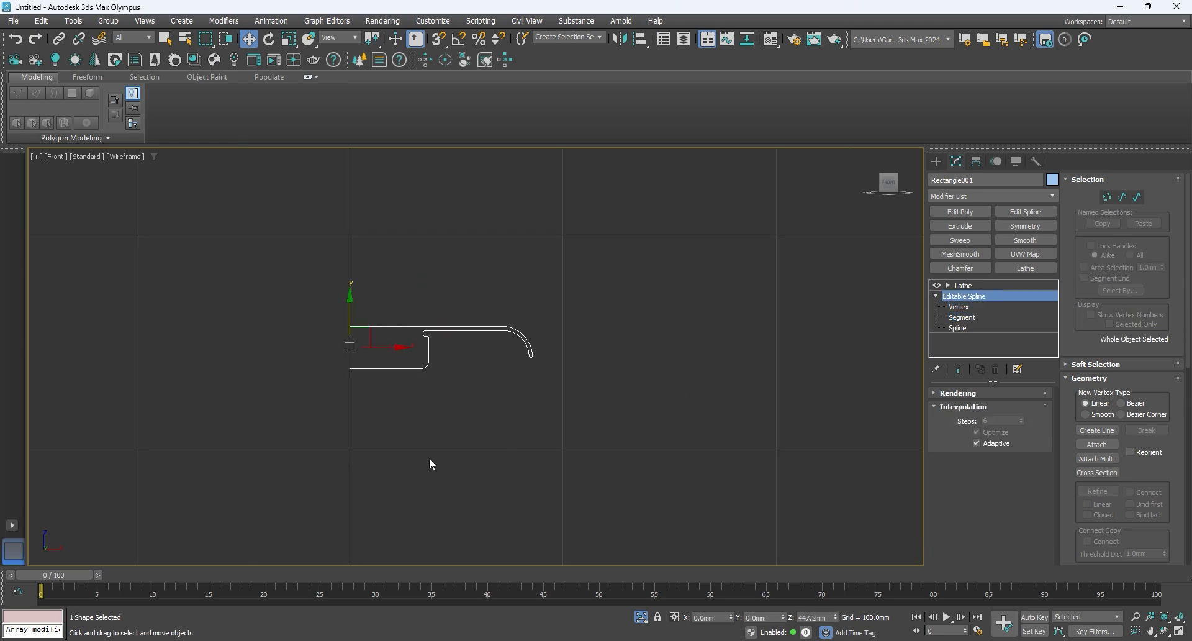
End the isolation of the lathed disc and frame it in the top wireframe view
left_click(430, 457)
key("F3")
scroll(496, 343, "down", 3)
left_click(427, 345)
key("alt+q")
key("t")
key("F3")
key("z")
Create a cylinder centred on the disc, about 84.6 mm in radius and 95.4 mm high
left_click(936, 162)
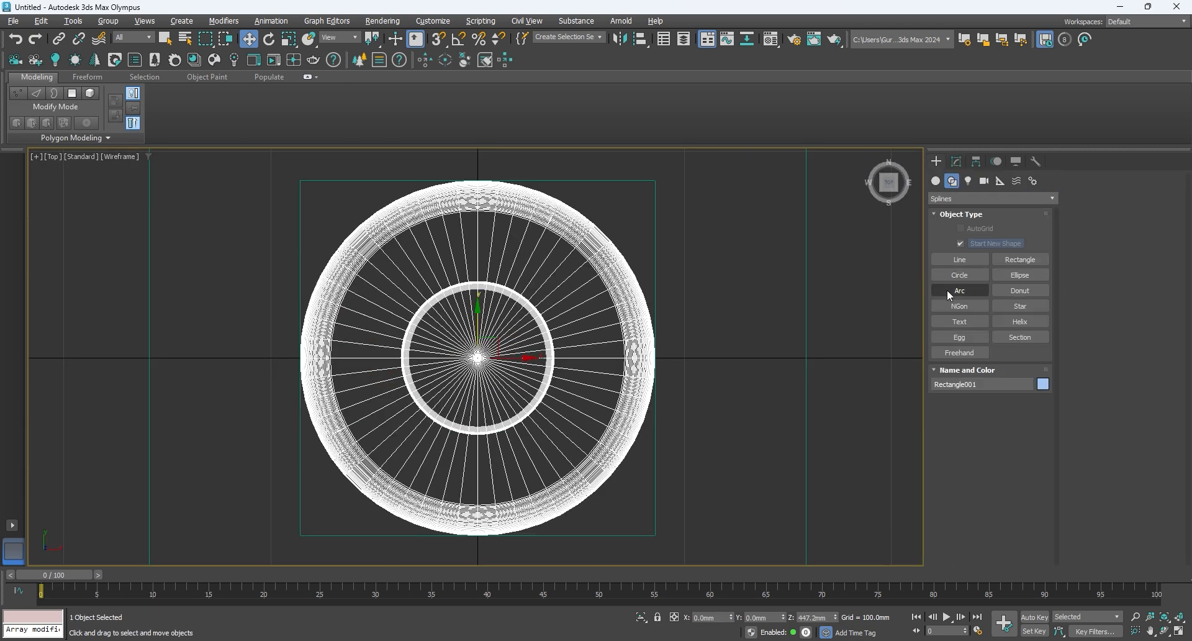
left_click(937, 180)
left_click(960, 275)
mouse_move(480, 356)
left_mouse_down()
mouse_move(624, 476)
mouse_move(615, 470)
left_mouse_up()
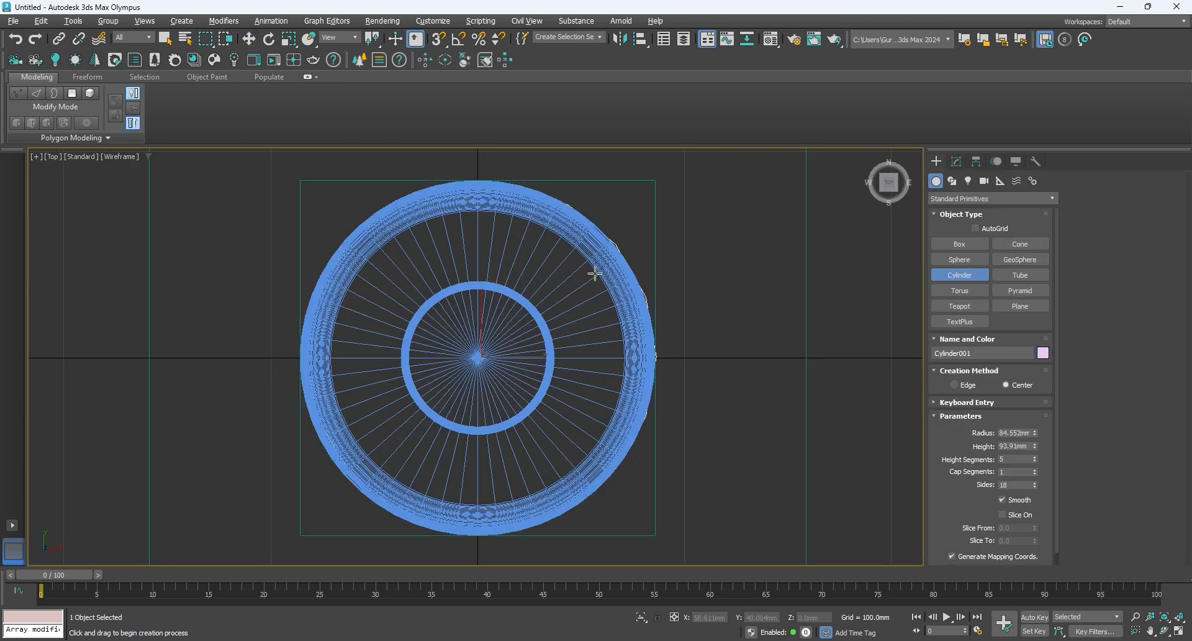
left_click(594, 272)
right_click(594, 272)
Set the cylinder's height segments to 1 and its radius to 155 mm
key("f")
key("F3")
left_click(956, 161)
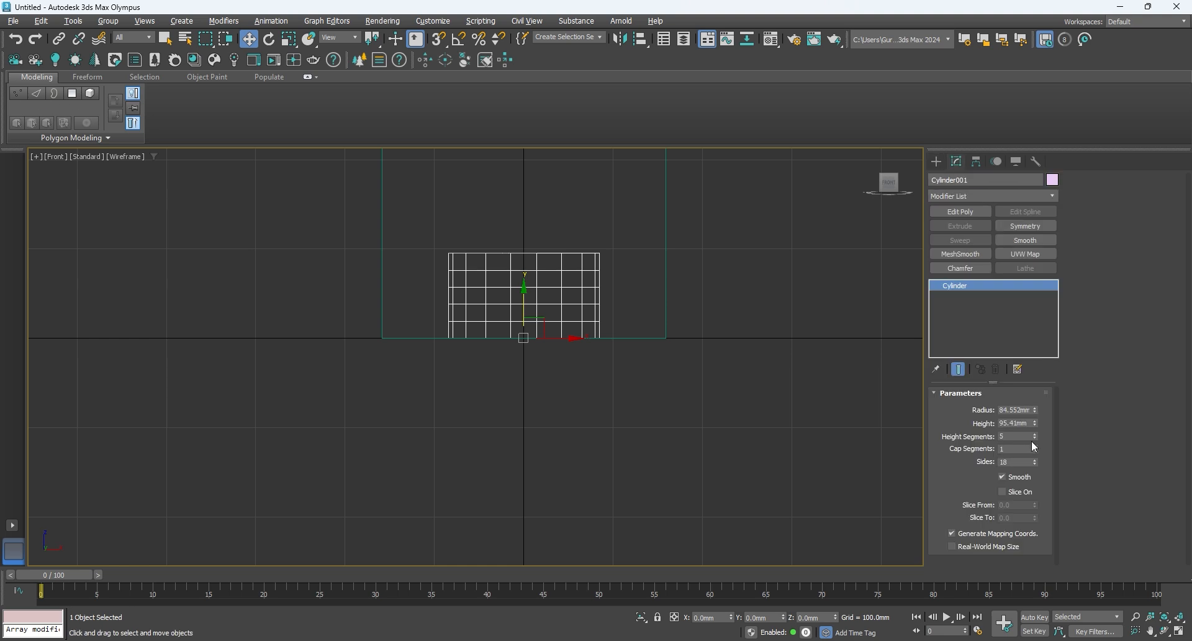
right_click(1034, 438)
scroll(644, 319, "down", 2)
middle_click_drag(644, 319, 714, 452)
type("155")
key("Return")
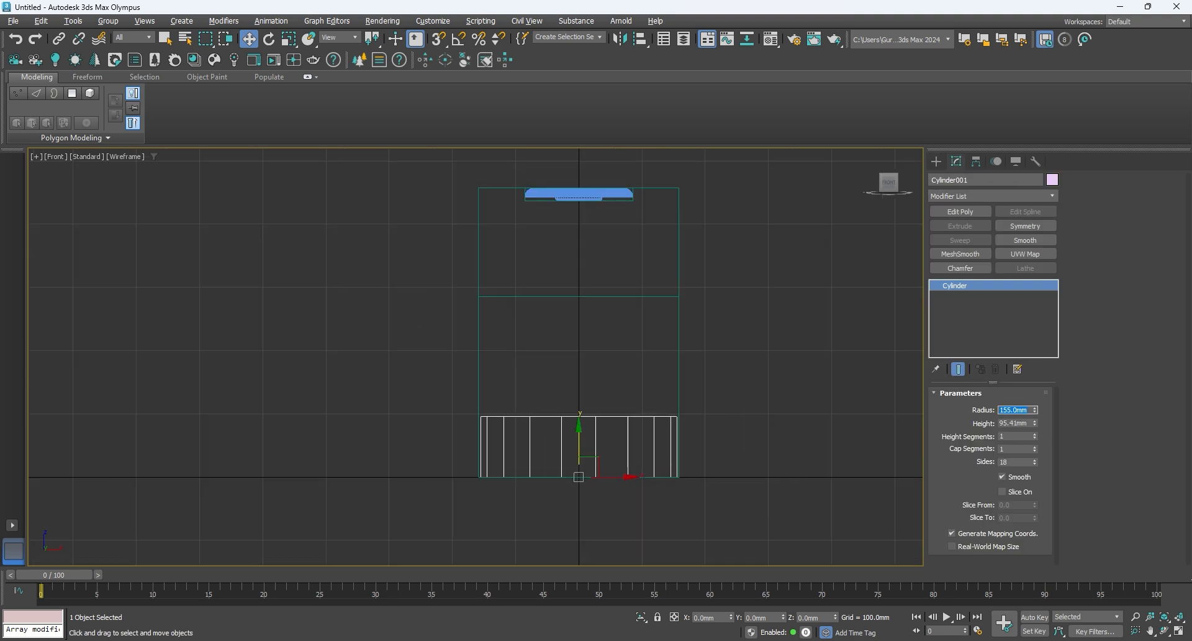
Set the cylinder's radius to 157 mm and its height to 285 mm to fill the lower reference rectangle
type("150")
key("Return")
type("200.0mm")
key("Return")
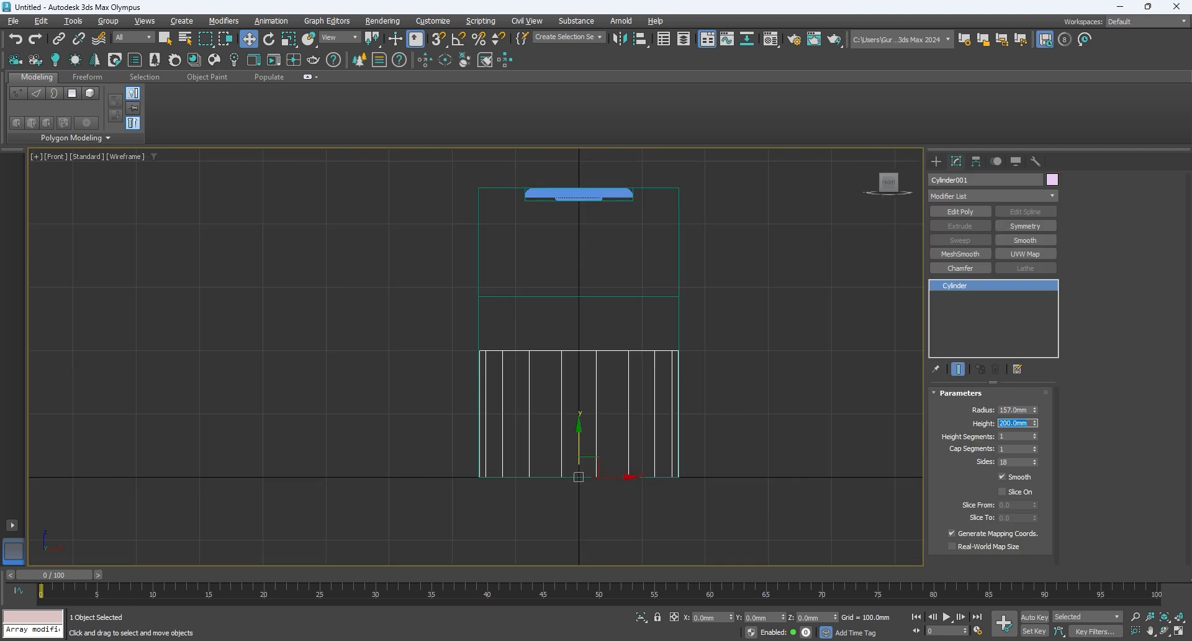
type("300")
key("Return")
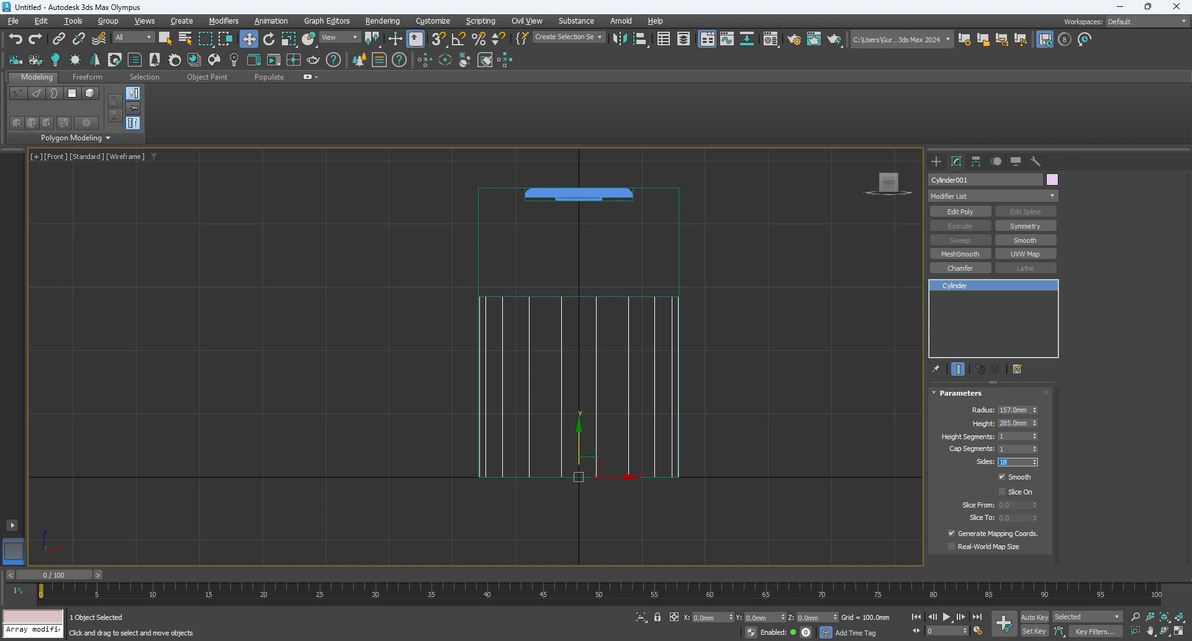
Give the cylinder 8 sides and deselect it
type("6")
key("Return")
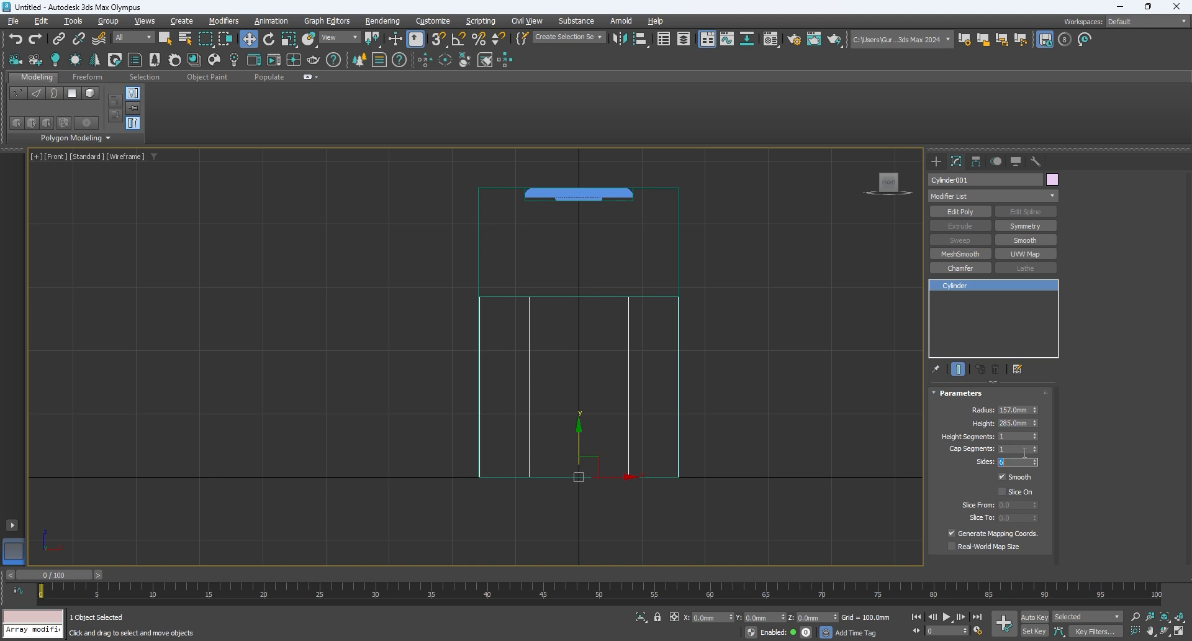
left_click_drag(416, 167, 414, 164)
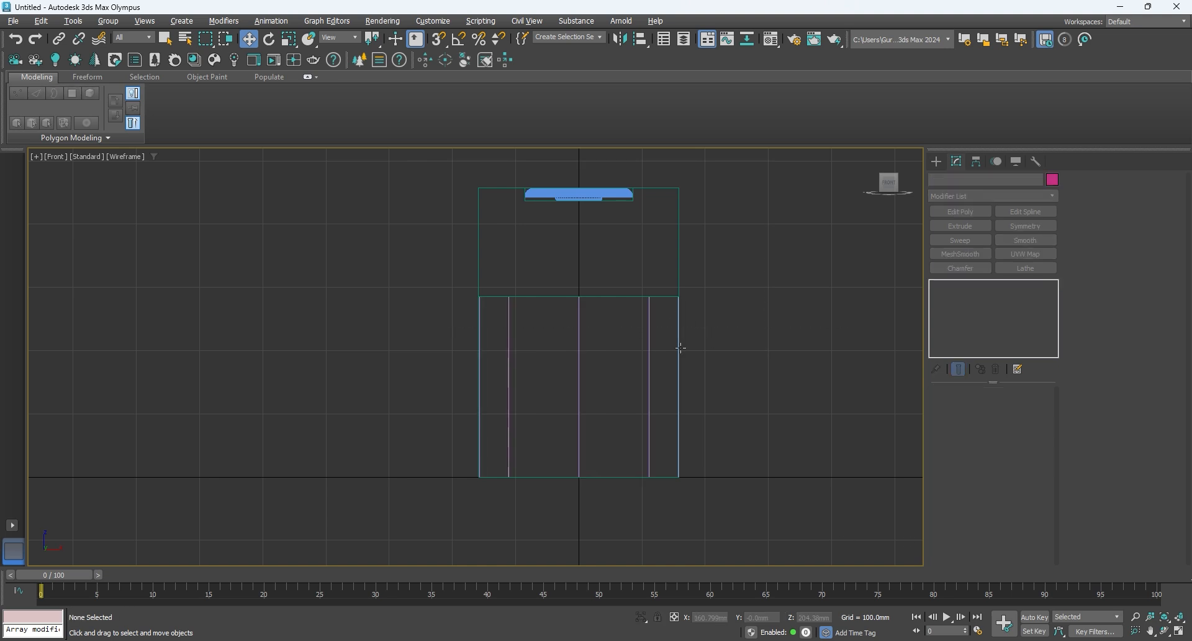
Set the cylinder's height to 260 mm and raise it until its top meets the lower reference rectangle's upper edge
double_click(1023, 425)
left_click_drag(480, 303, 478, 296)
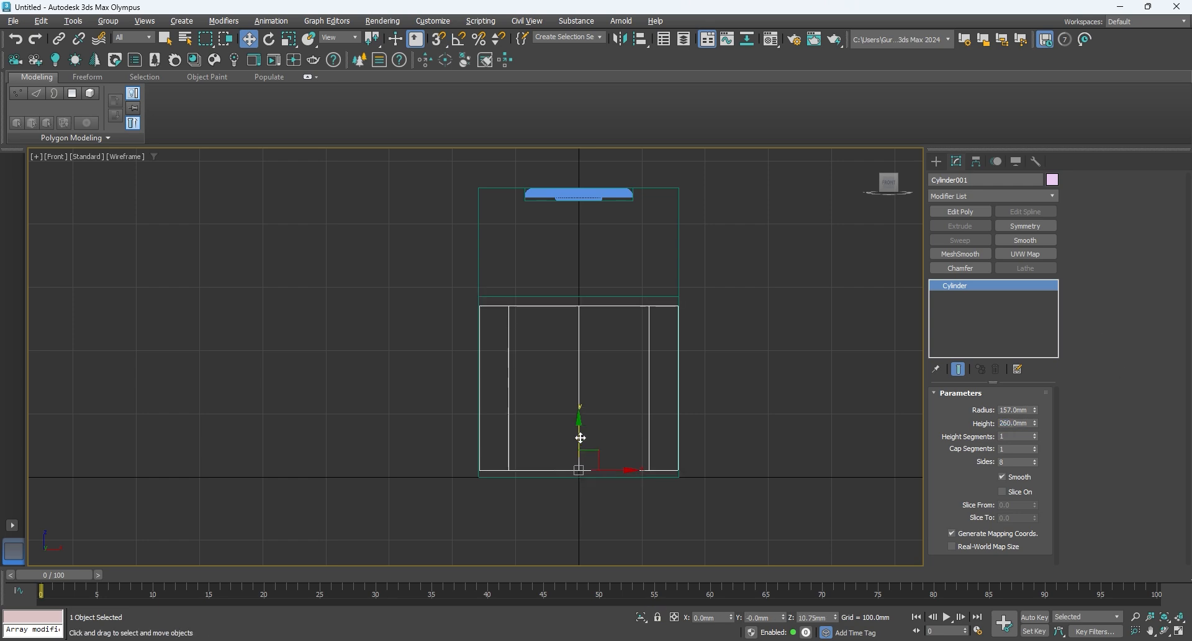
Isolate the cylinder and disc from the reference rectangles, and show the selected cylinder with edged faces in the front view
key("ctrl+a")
key("p")
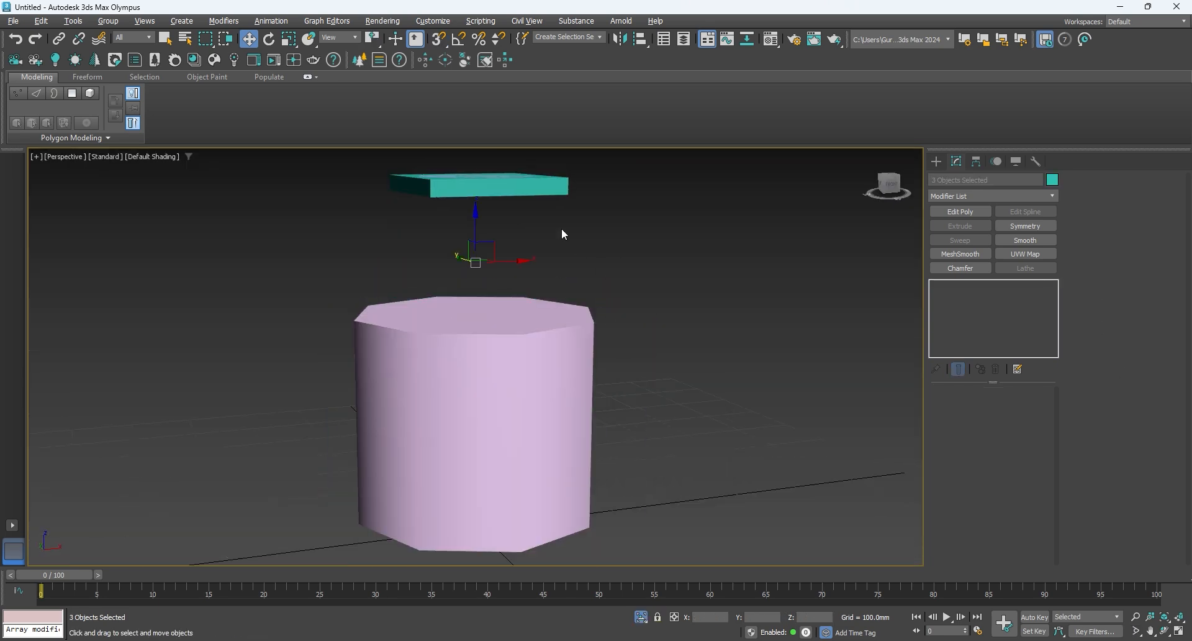
key("F3")
left_click(570, 192, "alt")
key("alt+q")
left_click(710, 359)
key("f")
key("F3")
left_click(549, 441)
key("F4")
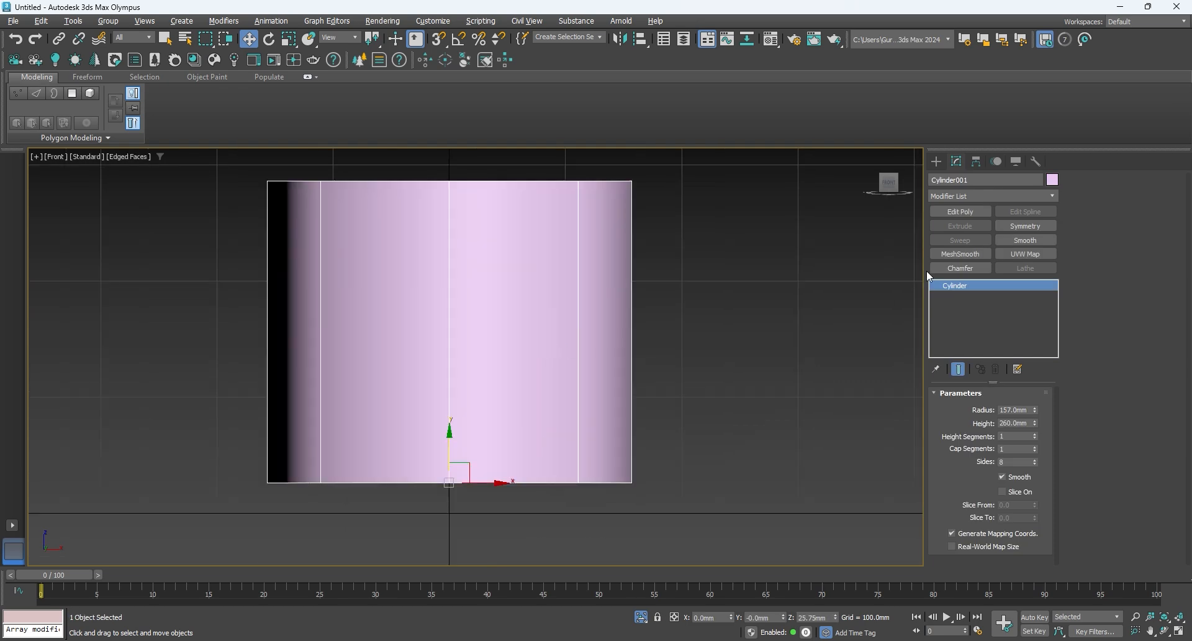
Draw a rectangle spline snapped to opposite corners of the cylinder's front outline
left_click(937, 162)
left_click(953, 180)
left_click(1021, 260)
key("s")
left_click_drag(267, 182, 632, 483)
right_click(732, 413)
right_click(731, 414)
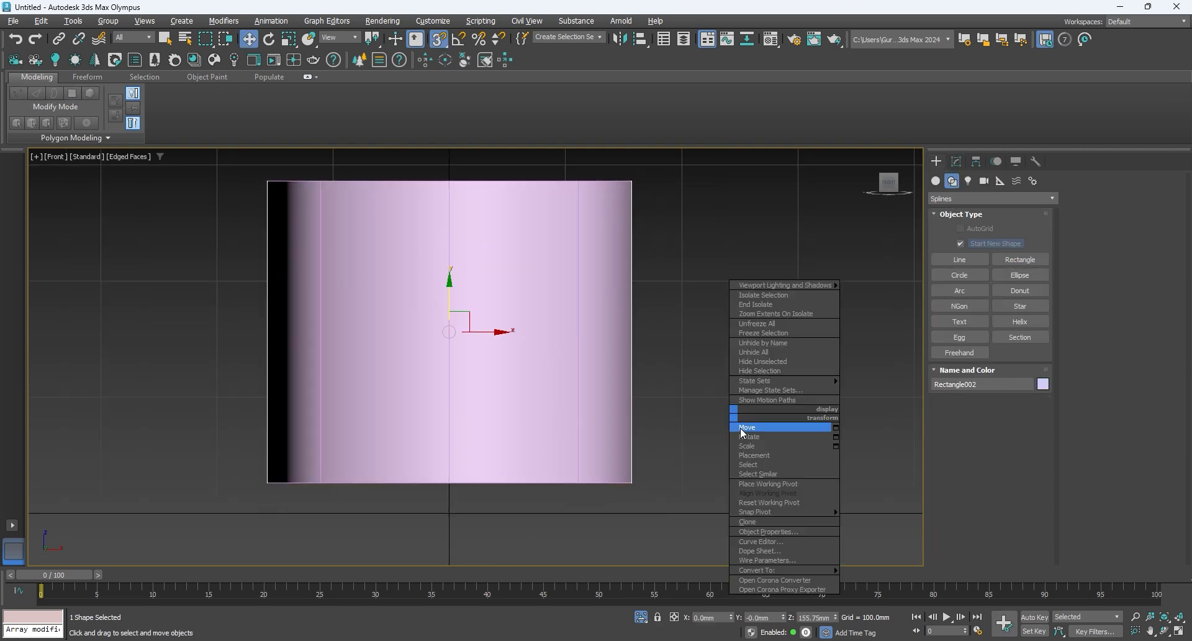
Convert the rectangle to an editable spline, divide its horizontal edges at the centre and delete its left half
left_click(680, 546)
right_click(699, 356)
left_click(657, 288)
left_click_drag(440, 544, 509, 153)
key("F3")
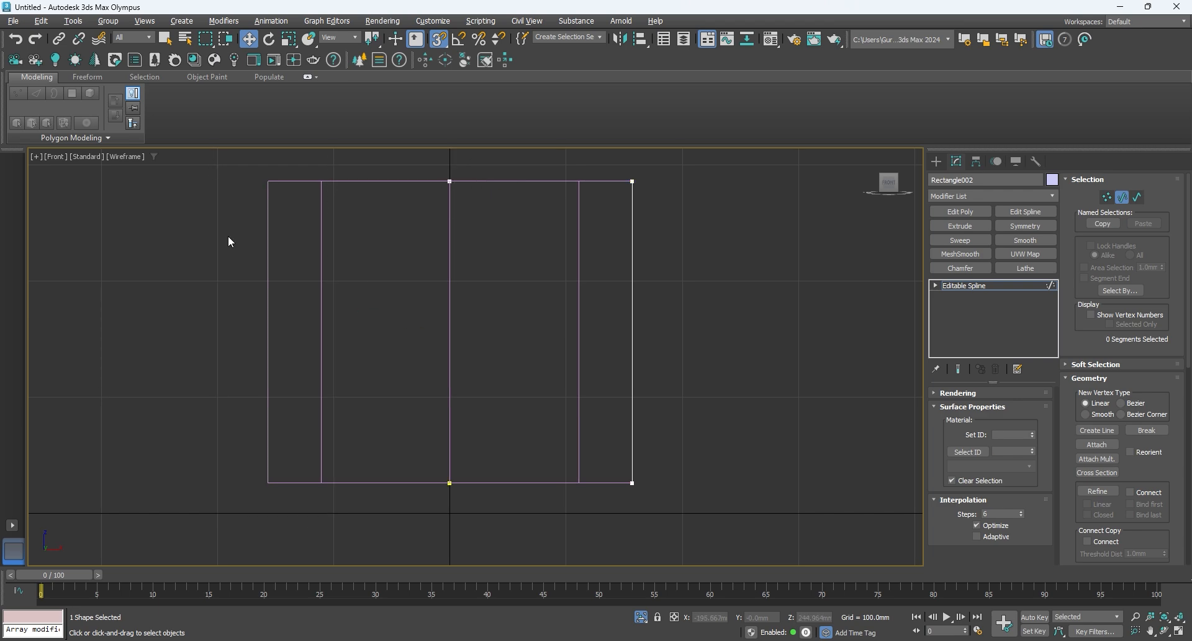
Fillet the outer lower corner of the half-profile with a large radius reaching almost to the centre axis
middle_click_drag(229, 237, 180, 232)
mouse_move(534, 156)
left_mouse_down()
mouse_move(702, 554)
mouse_move(546, 156)
left_mouse_up()
key("1")
key("1")
key("1")
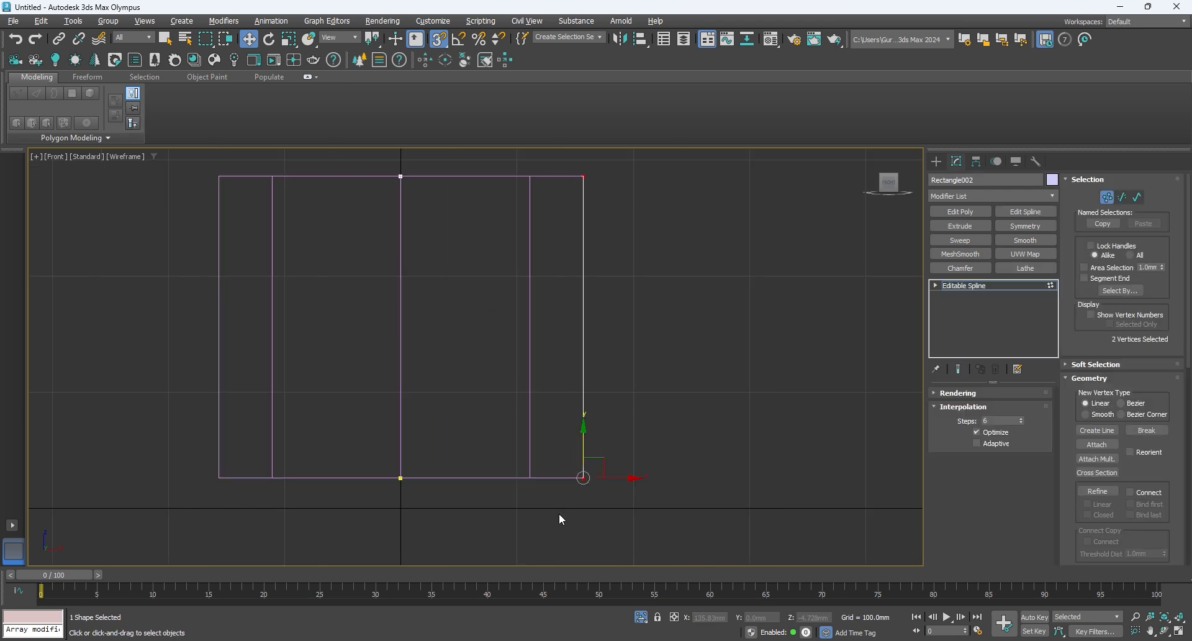
scroll(1091, 492, "down", 5)
left_click(1097, 490)
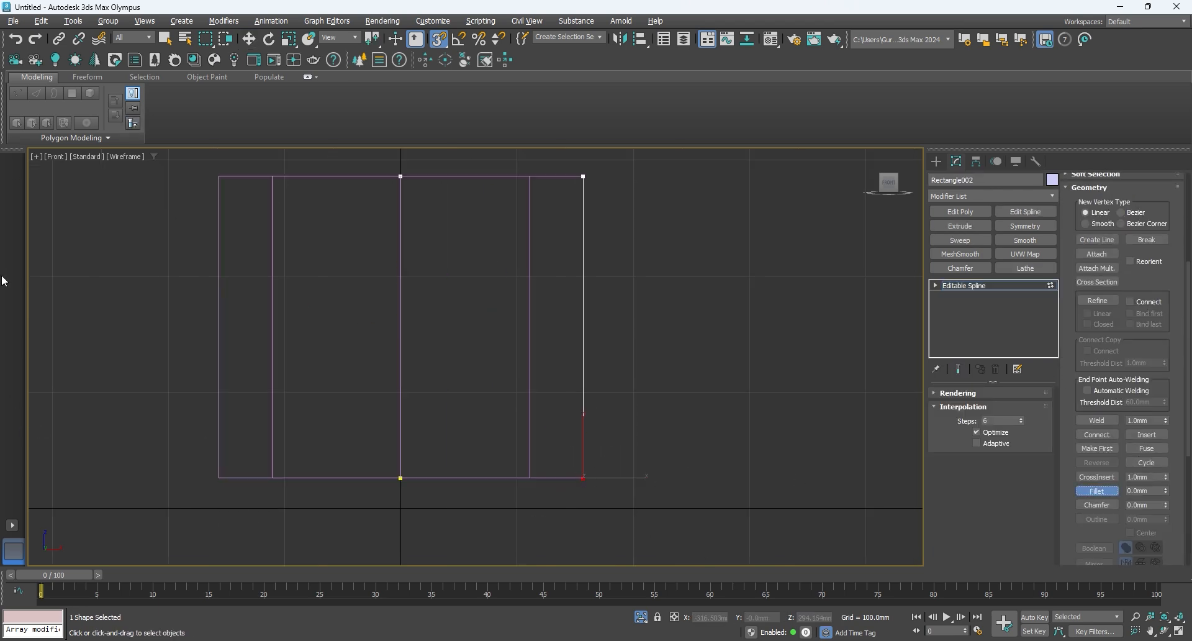
left_click_drag(648, 476, 637, 197)
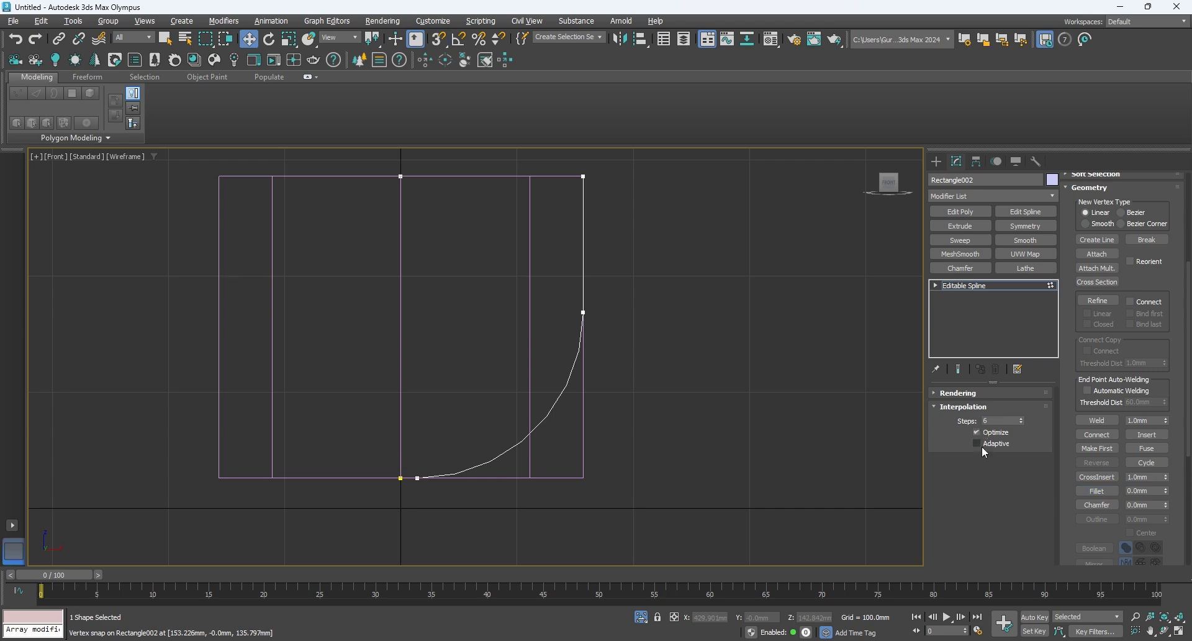
Try a 360-degree lathe of the filleted half-profile and undo it
key("1")
left_click(1025, 268)
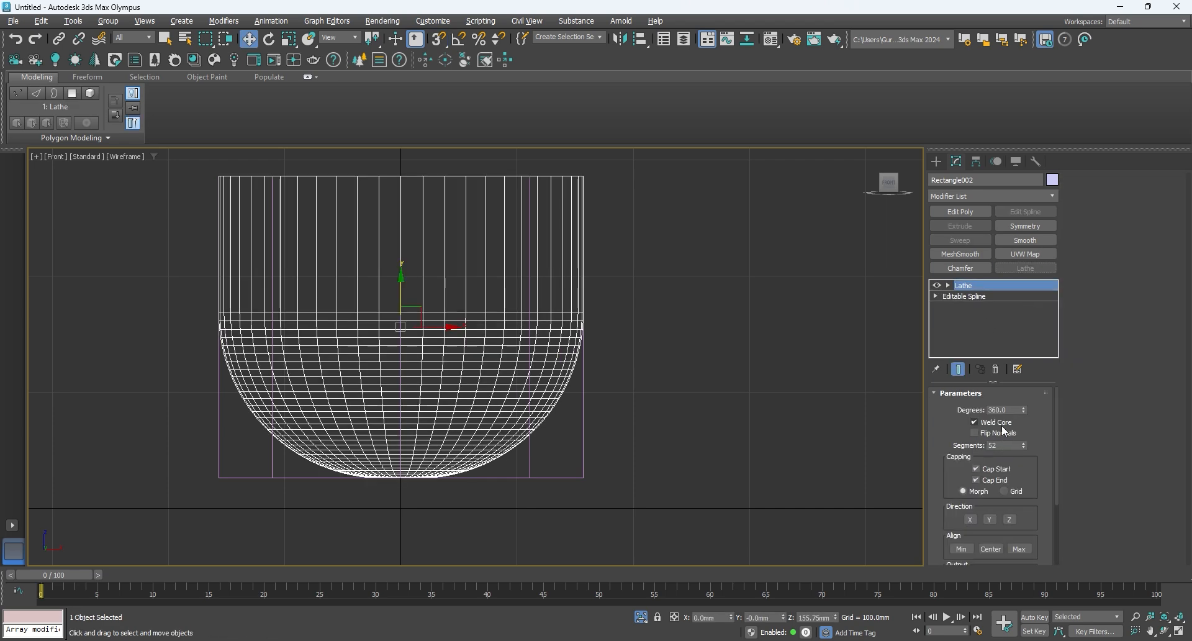
key("ctrl+z")
key("ctrl+z")
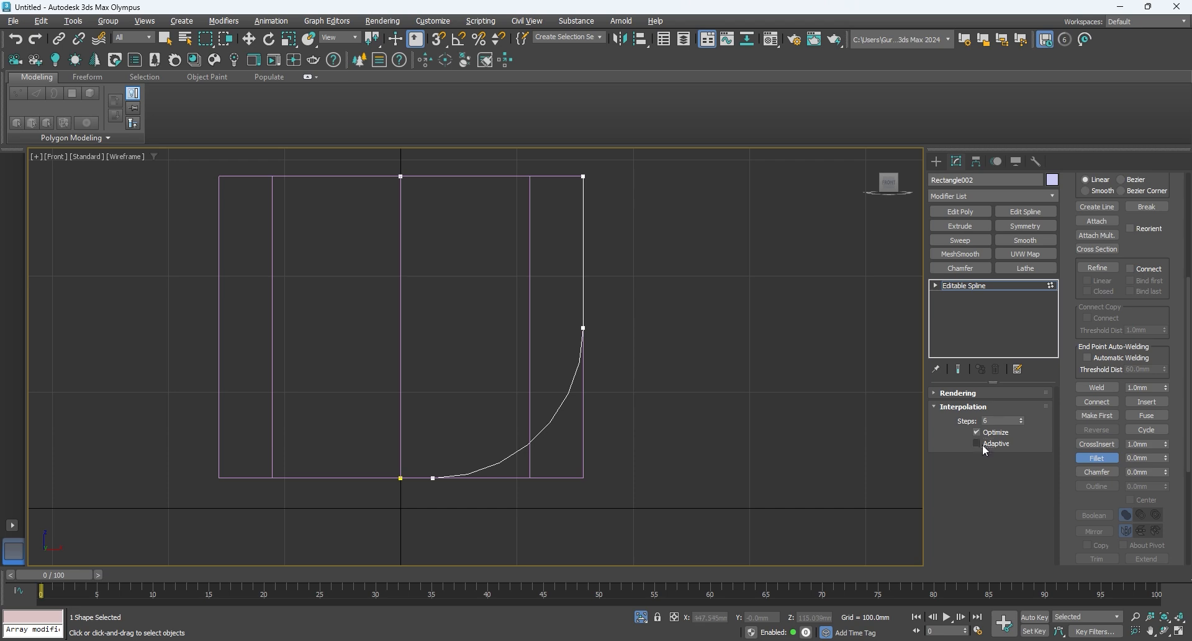
Lathe the half-profile into a bowl with 8 segments, using adaptive spline interpolation
key("1")
left_click(1025, 268)
type("8")
key("Return")
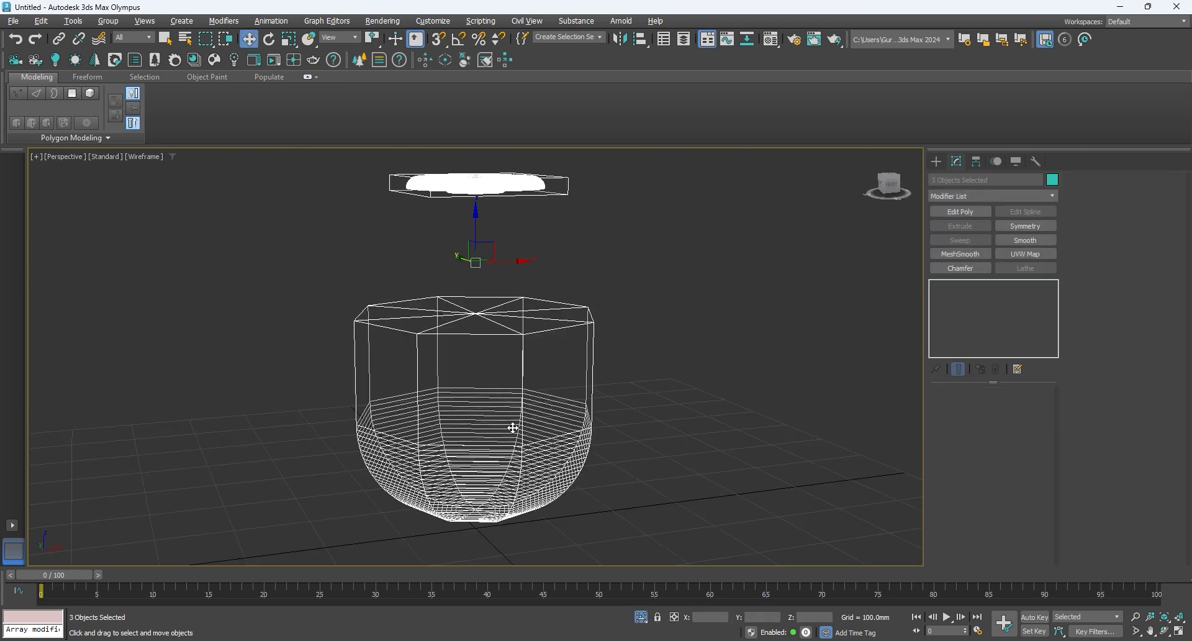
In the front wireframe view, draw a rectangle about 79 mm wide and 344 mm long between the disc and the bowl
scroll(513, 428, "down", 3)
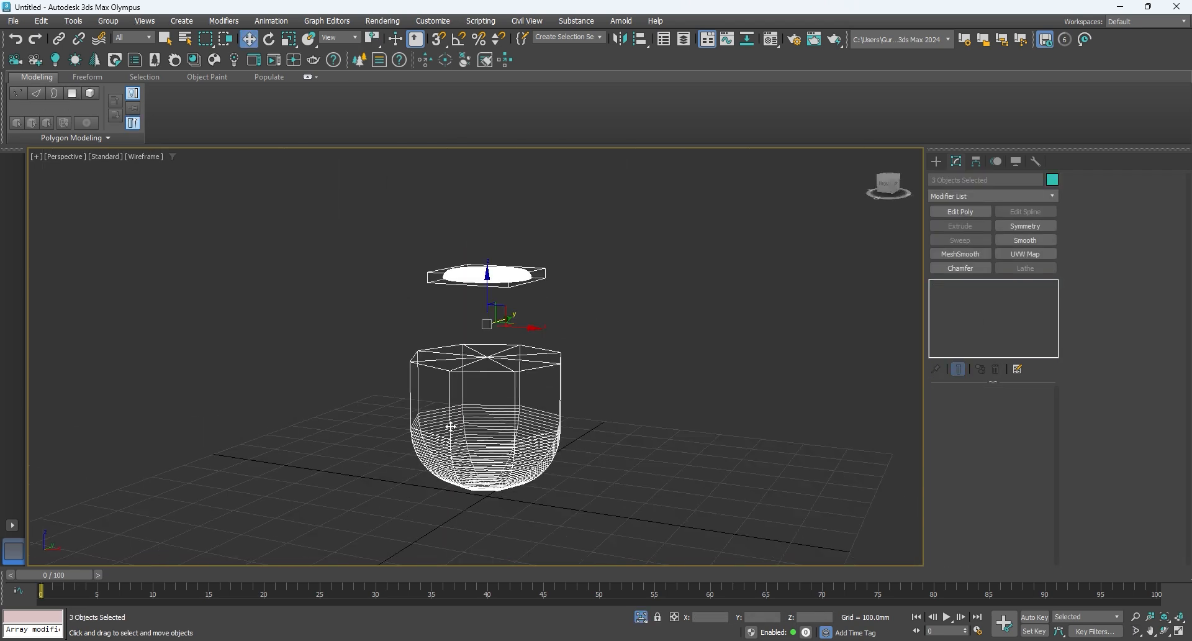
key("F3")
left_click(451, 428)
mouse_move(451, 428)
middle_mouse_down("alt")
mouse_move(445, 471)
mouse_move(475, 481)
middle_mouse_up("alt")
key("f")
key("F3")
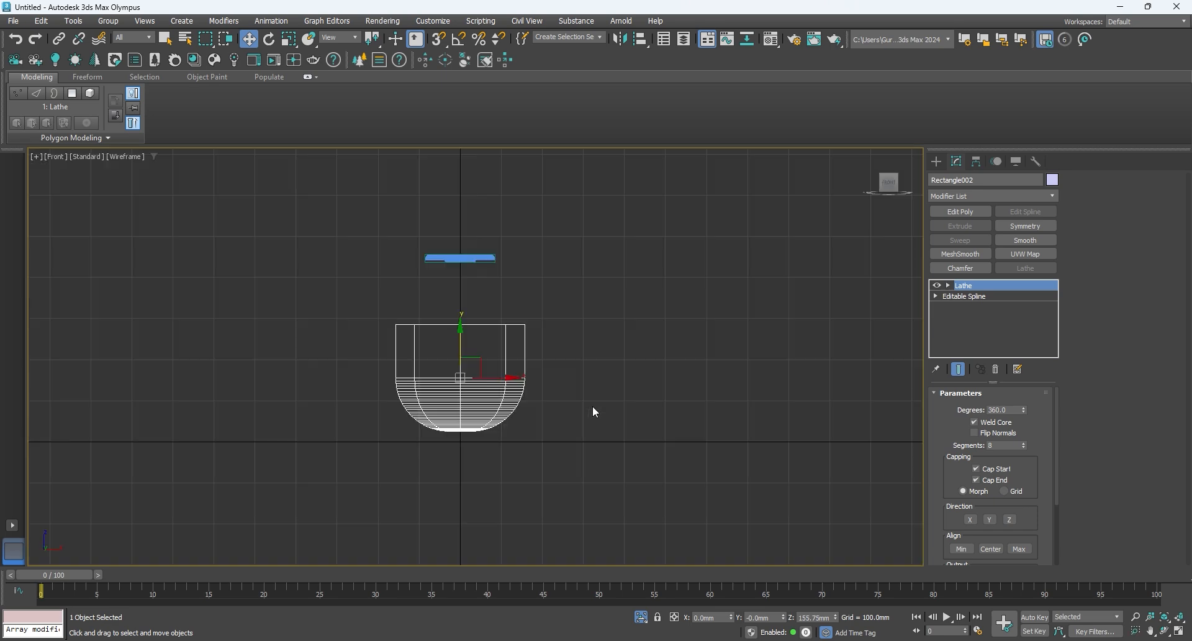
scroll(593, 405, "up", 3)
left_click(577, 200)
left_click(937, 162)
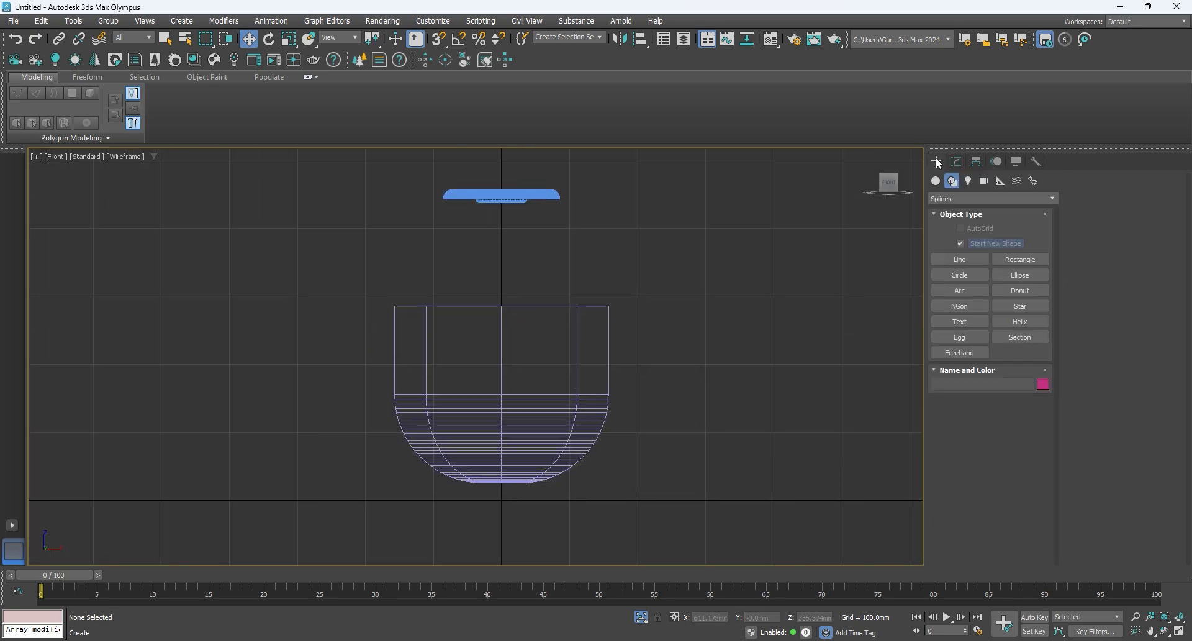
left_click(1019, 264)
left_click_drag(478, 206, 533, 443)
right_click(533, 420)
Align the rectangle's centre horizontally with the disc and move it so its top edge meets the disc's boss
key("alt+a")
left_click(535, 195)
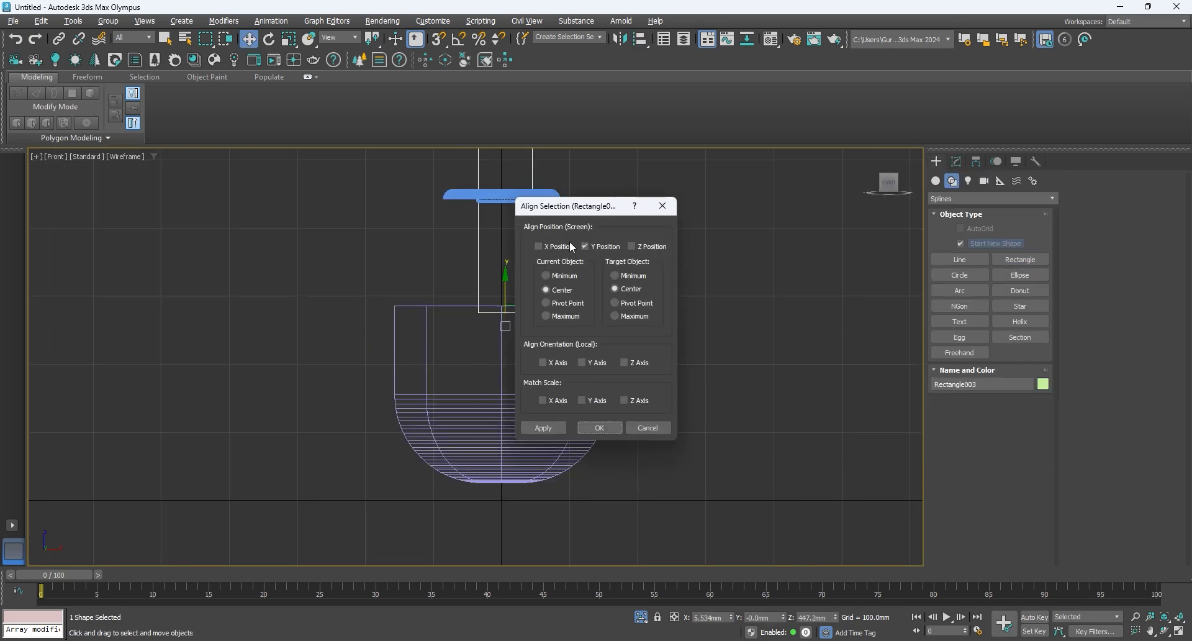
left_click(600, 430)
left_click_drag(497, 231, 465, 298)
scroll(475, 281, "up", 6)
key("space")
key("s")
scroll(455, 273, "down", 6)
Narrow the pole rectangle to a width of 45 mm
left_click(956, 162)
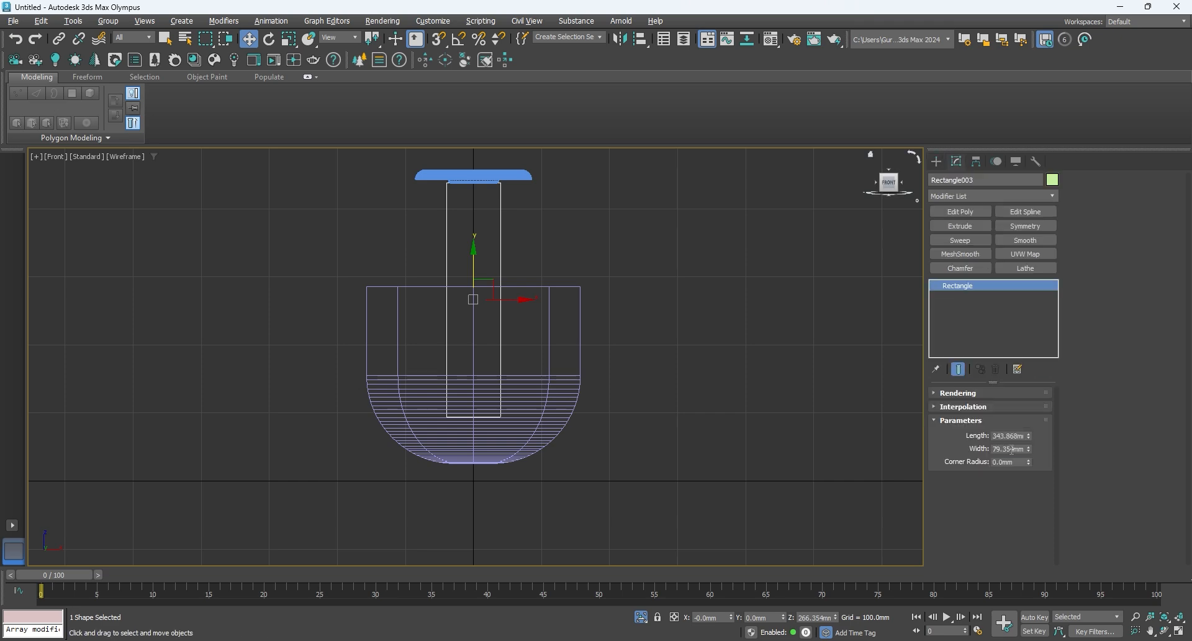
double_click(1012, 449)
type("50")
key("Return")
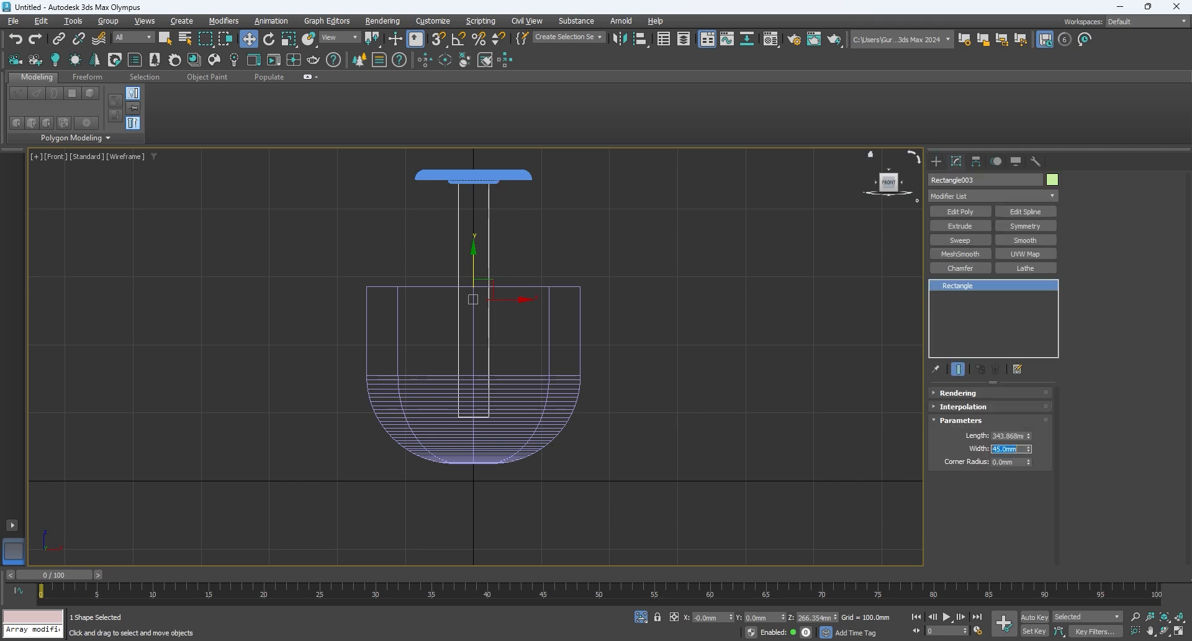
Add Edit Spline to the pole rectangle, make its vertices corners and snap its bottom vertices down to the ground line
left_click(1027, 213)
key("1")
key("ctrl+a")
right_click(684, 337)
left_click(658, 311)
right_click(657, 310)
left_click(632, 284)
left_click_drag(533, 444, 370, 471)
key("alt+q")
key("s")
key("s")
Isolate the disc, bowl and pole outline without the reference rectangle, and select the pole outline
key("1")
key("ctrl+a")
left_click_drag(577, 467, 557, 494, "alt")
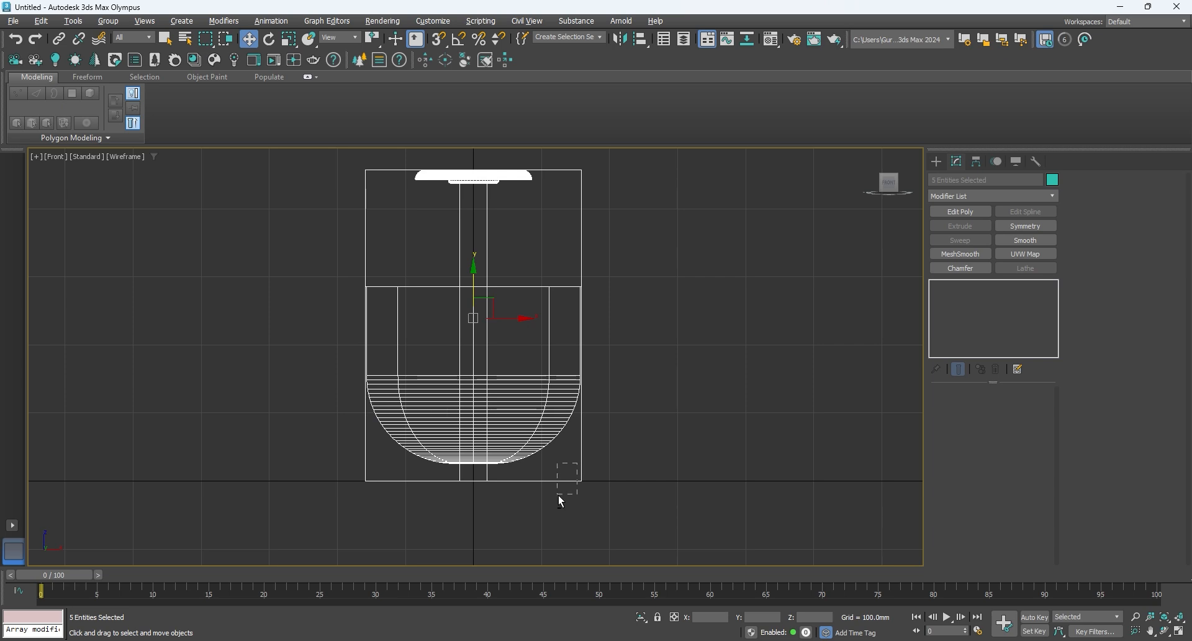
key("alt+q")
left_click(395, 269)
left_click(460, 267)
Divide the pole outline's short edges at the centre axis and delete its left half
key("2")
right_click(570, 296)
mouse_move(478, 506)
left_mouse_down()
mouse_move(478, 157)
mouse_move(468, 497)
left_mouse_up()
left_click(526, 227)
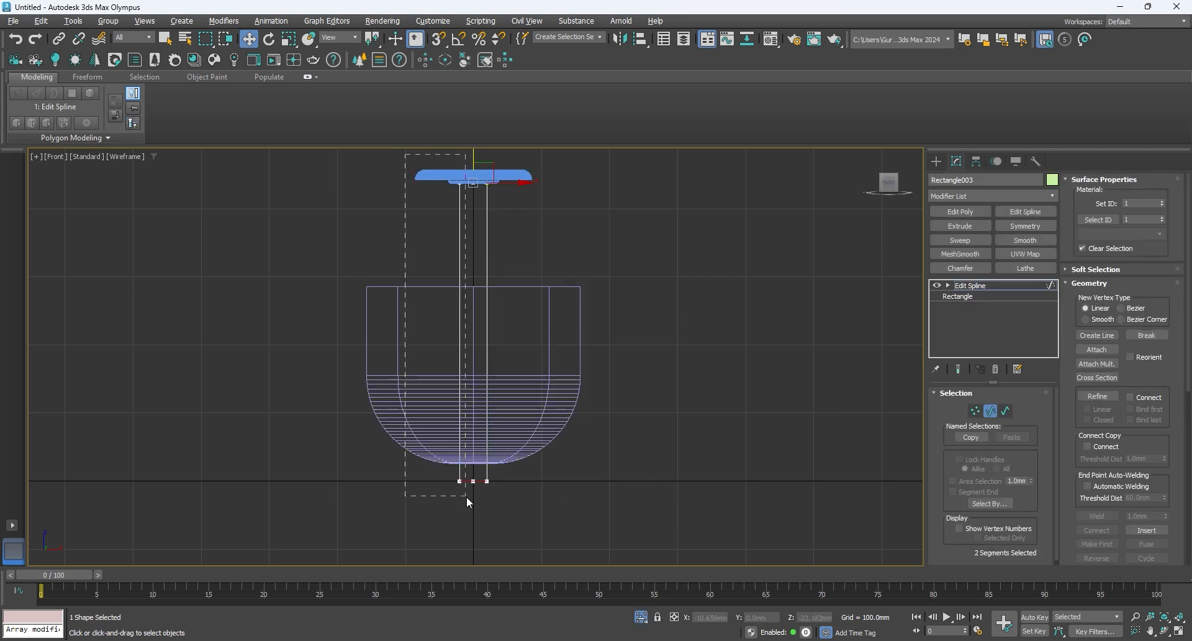
key("Delete")
Divide the pole half-profile's long outer edge to add vertices along it
left_click_drag(371, 349, 553, 374)
right_click(553, 373)
left_click(516, 281)
right_click(515, 408)
left_click_drag(429, 405, 497, 393)
left_click(486, 318)
key("1")
Snap a vertex on the pole's outer edge to the height of the bowl's underside
scroll(520, 360, "up", 2)
left_click(485, 357)
scroll(497, 392, "up", 2)
middle_click_drag(472, 415, 460, 375)
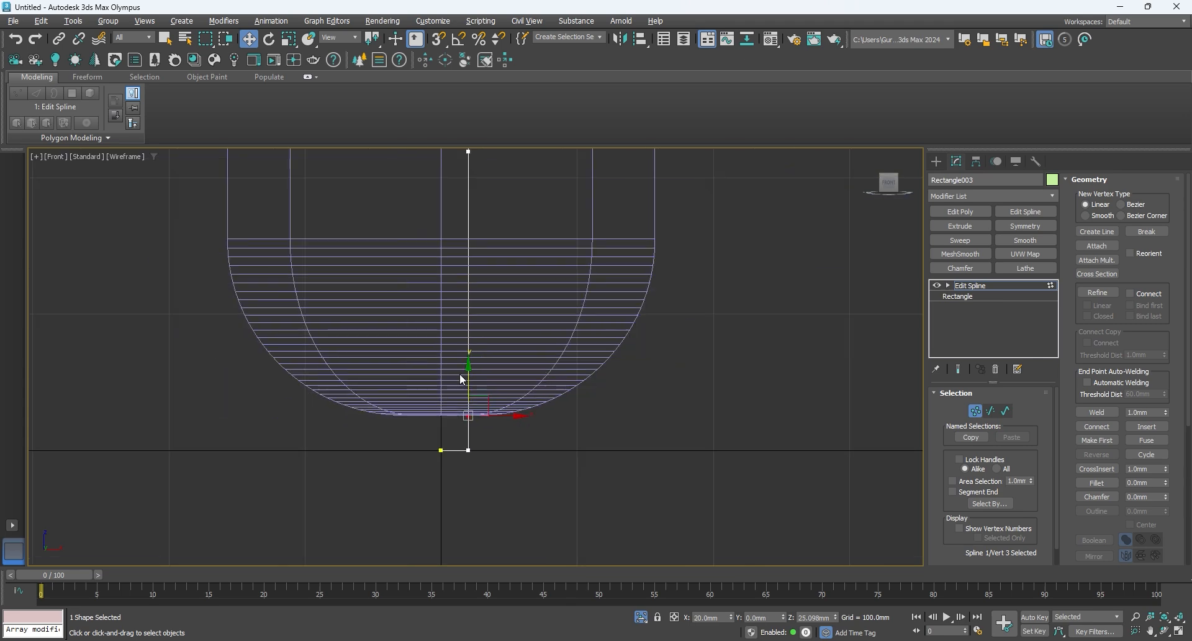
middle_click_drag(549, 243, 554, 282)
key("s")
key("s")
scroll(452, 461, "up", 6)
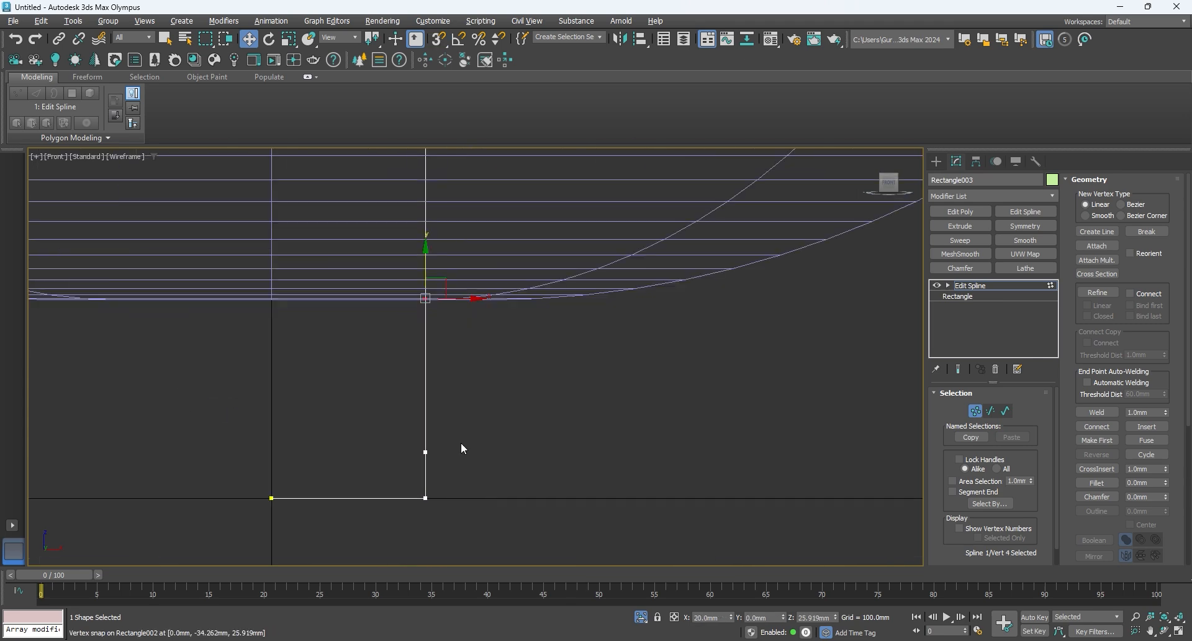
Divide the pole's outer edge just below the bowl and move the short middle segment outward as a collar
right_click(448, 301)
left_click(413, 248)
scroll(393, 306, "down", 3)
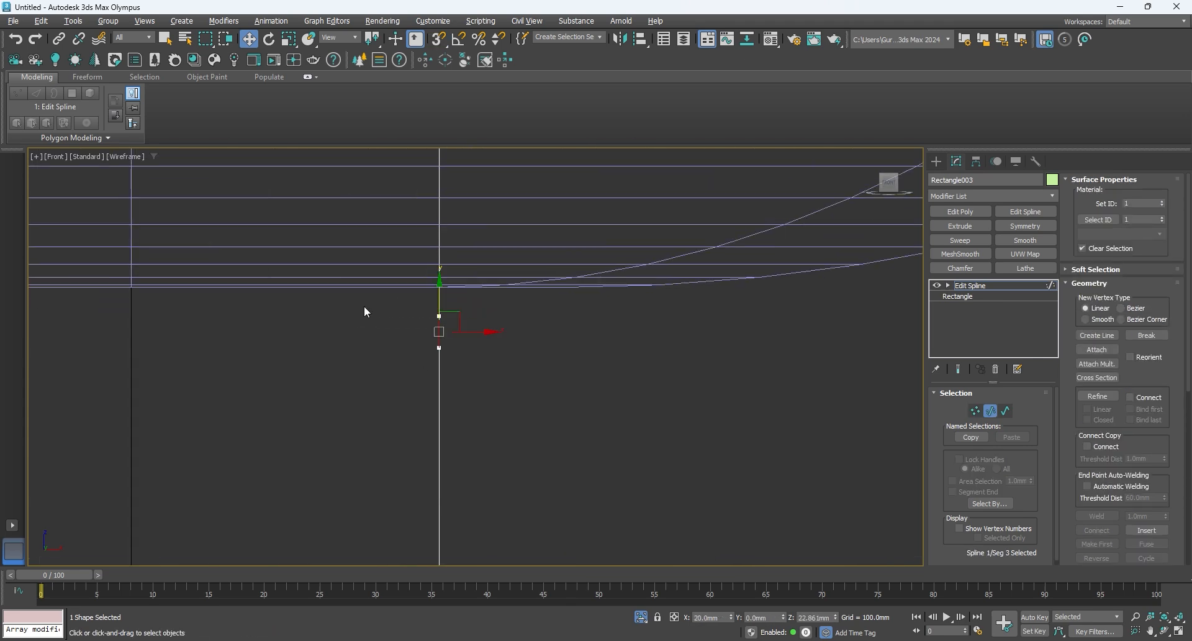
left_click_drag(375, 310, 471, 297)
right_click(471, 297)
left_click(446, 207)
key("1")
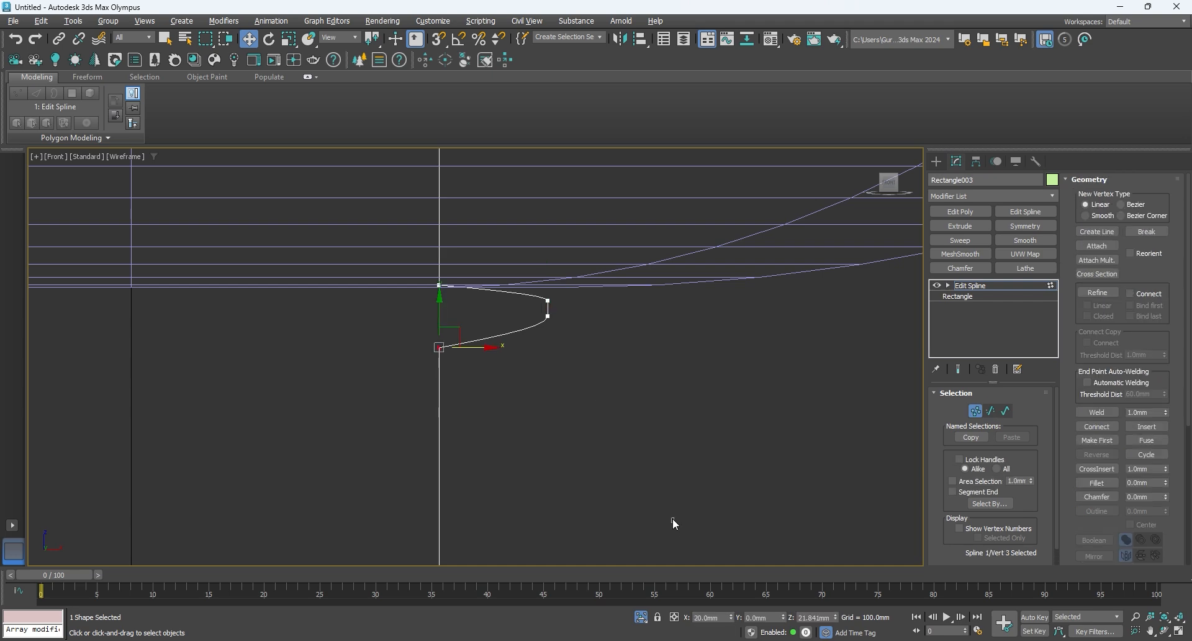
Make the collar's vertices corners and snap its outer vertices level with the inner ones, about 27 mm from the axis
left_click_drag(673, 522, 385, 254)
right_click(547, 301)
left_click(317, 350)
key("ctrl+z")
key("ctrl+z")
key("s")
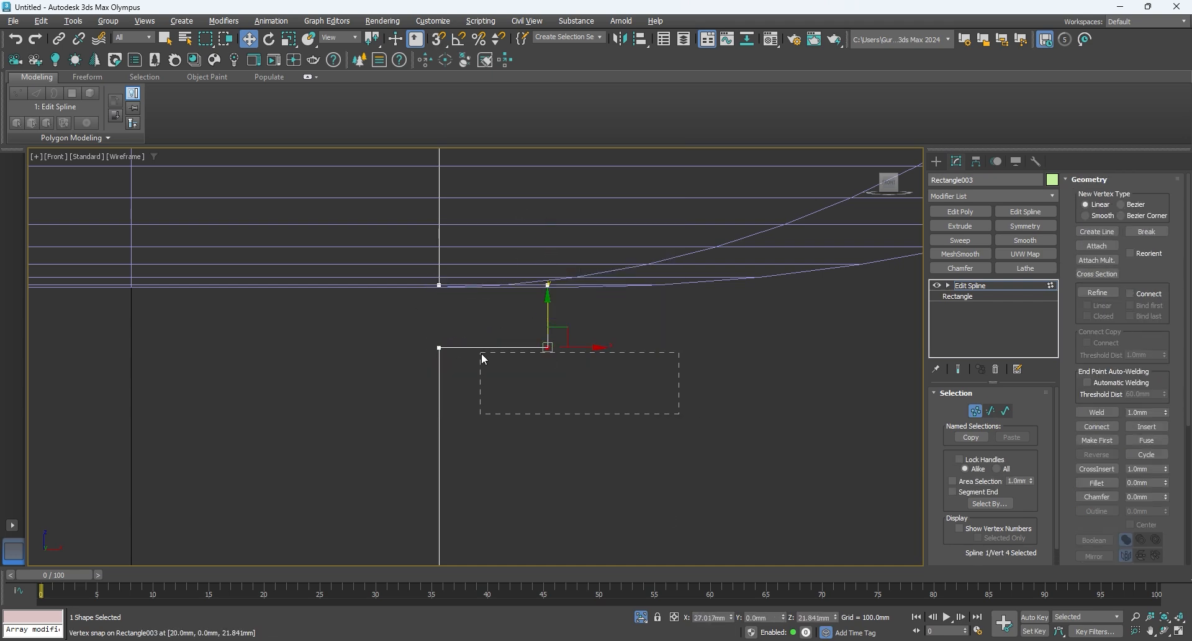
Lathe the pole profile through 360 degrees and increase its number of segments
key("F3")
left_click(1025, 268)
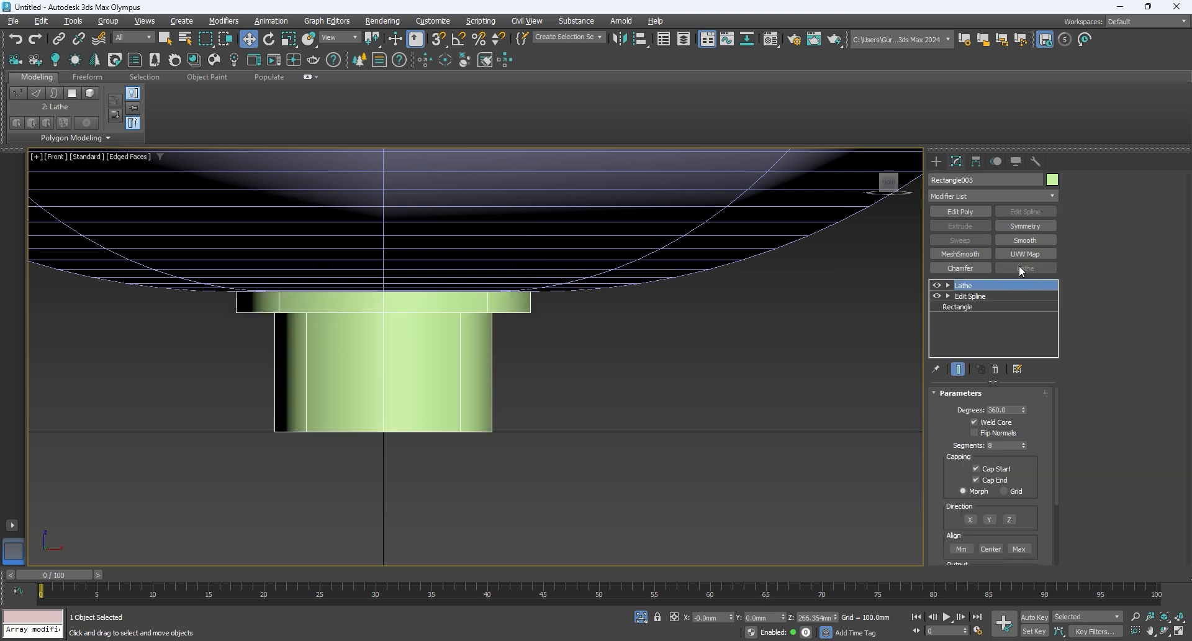
key("Return")
scroll(596, 383, "down", 6)
key("F4")
With the lathed result shown, lower the collar's bottom vertices about 1 mm and move its outer vertices outward about 1.1 mm
scroll(621, 388, "up", 3)
left_click(947, 296)
left_click(971, 306)
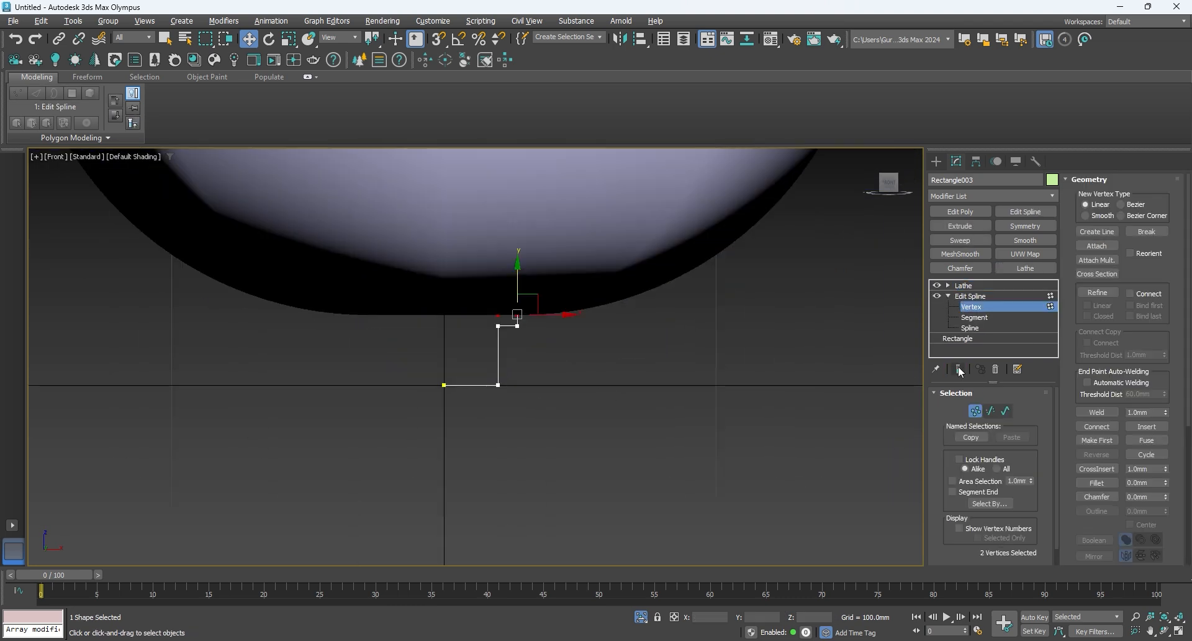
left_click(959, 369)
scroll(499, 326, "up", 4)
key("F4")
left_click_drag(599, 290, 600, 301)
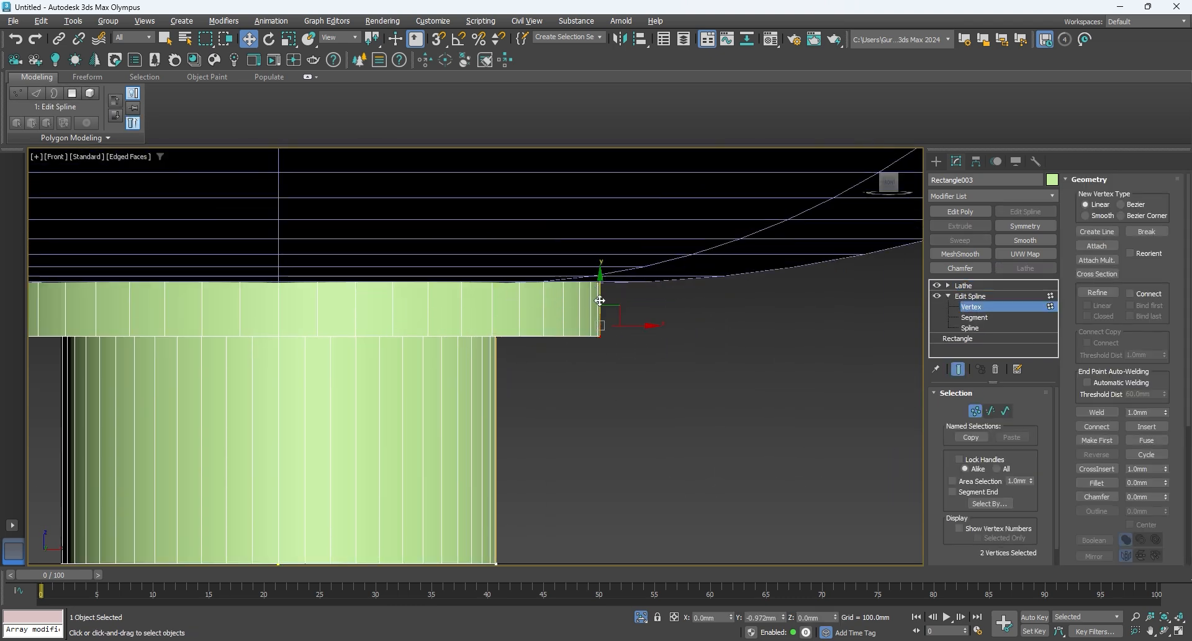
scroll(484, 317, "down", 4)
left_click_drag(499, 298, 500, 299)
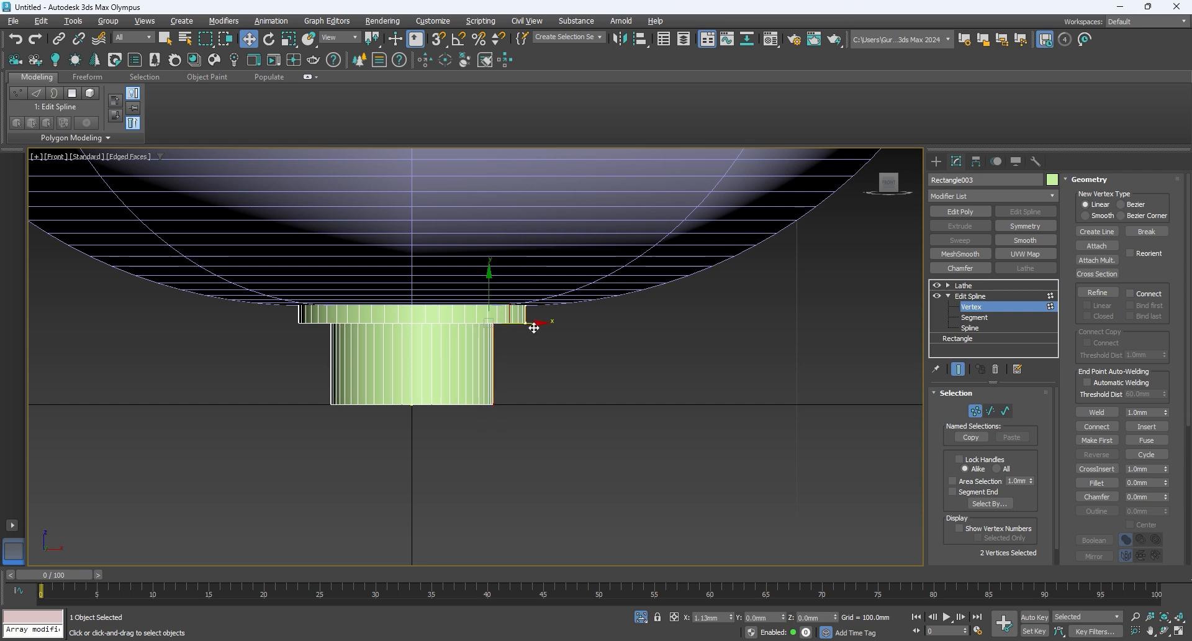
Fillet the selected corner vertices of the pole's collar
scroll(463, 343, "up", 4)
left_click_drag(632, 444, 525, 460)
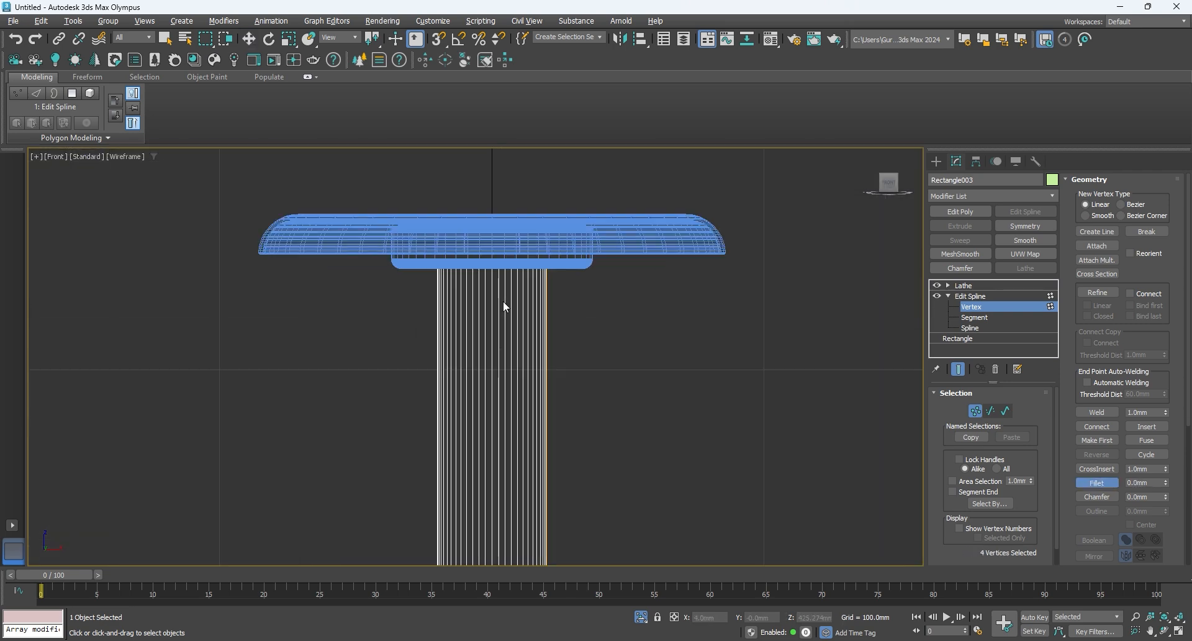
Add an Edit Poly modifier on top of the eight-sided bowl's Lathe
scroll(499, 270, "up", 3)
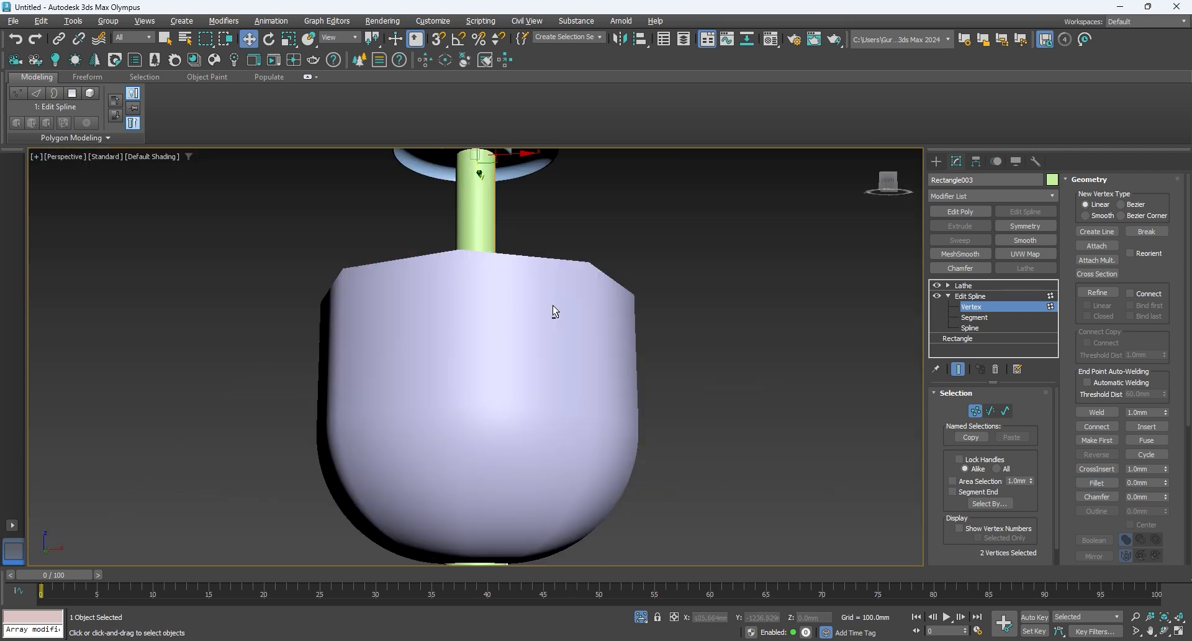
middle_click_drag(554, 337, 567, 279, "alt")
key("F4")
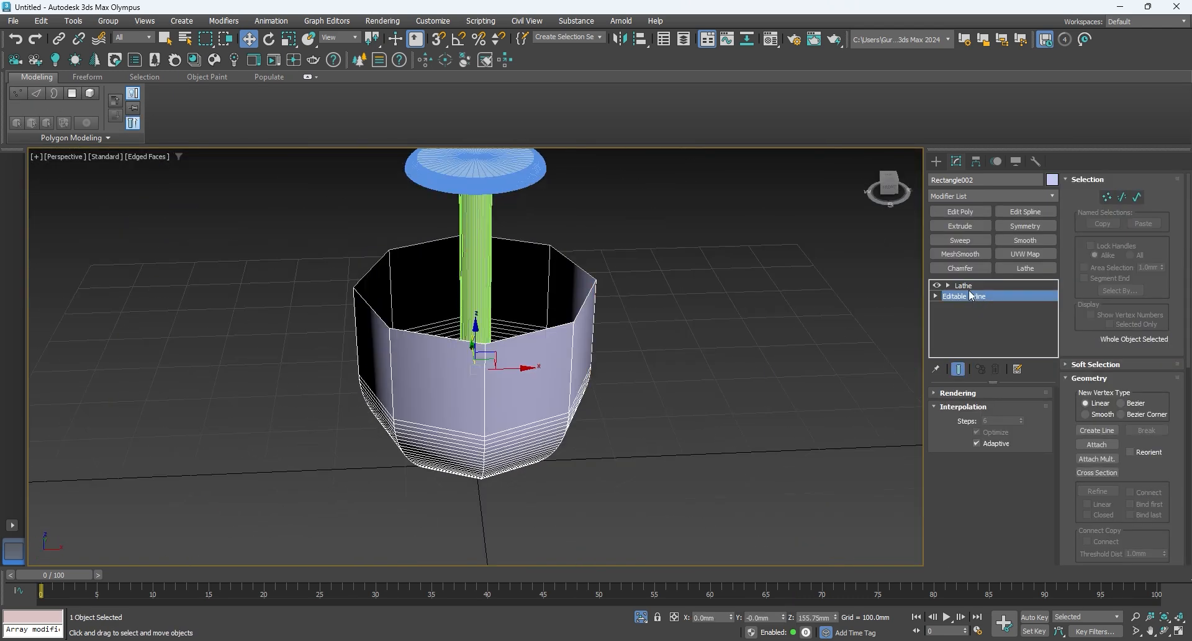
left_click(936, 296)
left_click(958, 327)
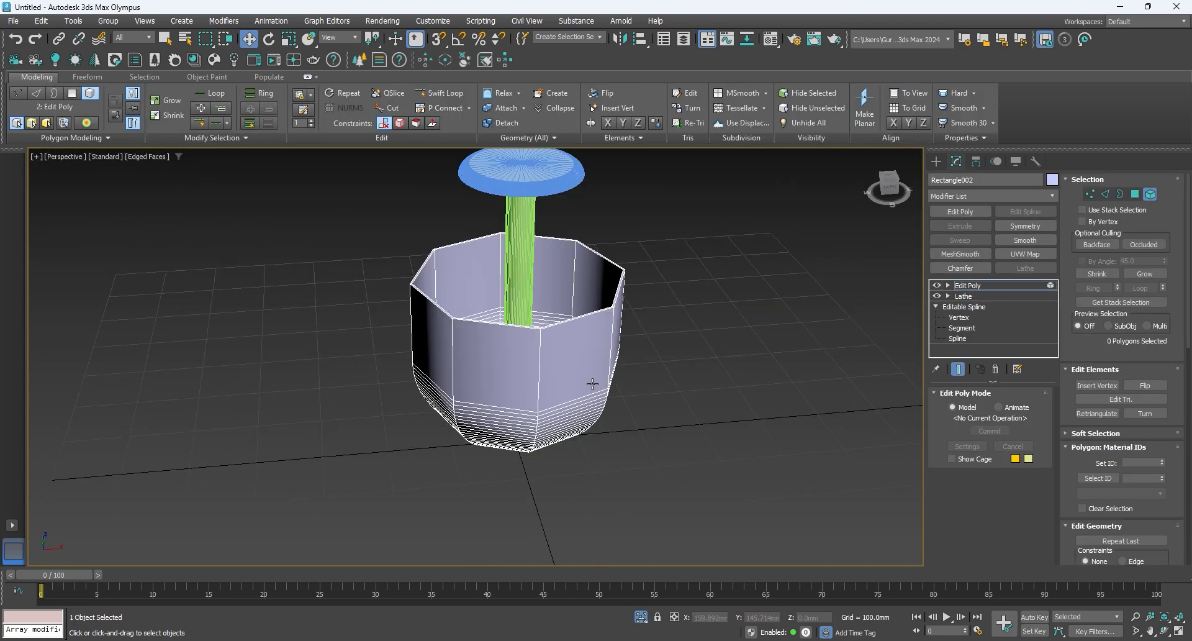
left_click(593, 383)
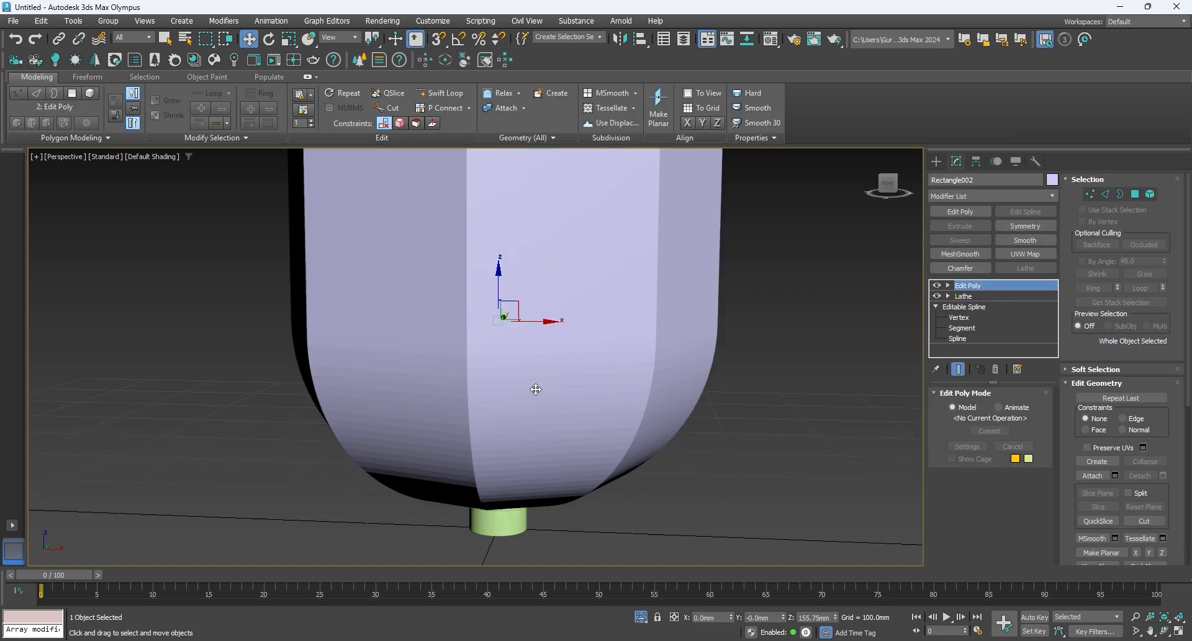
middle_click_drag(865, 304, 846, 303)
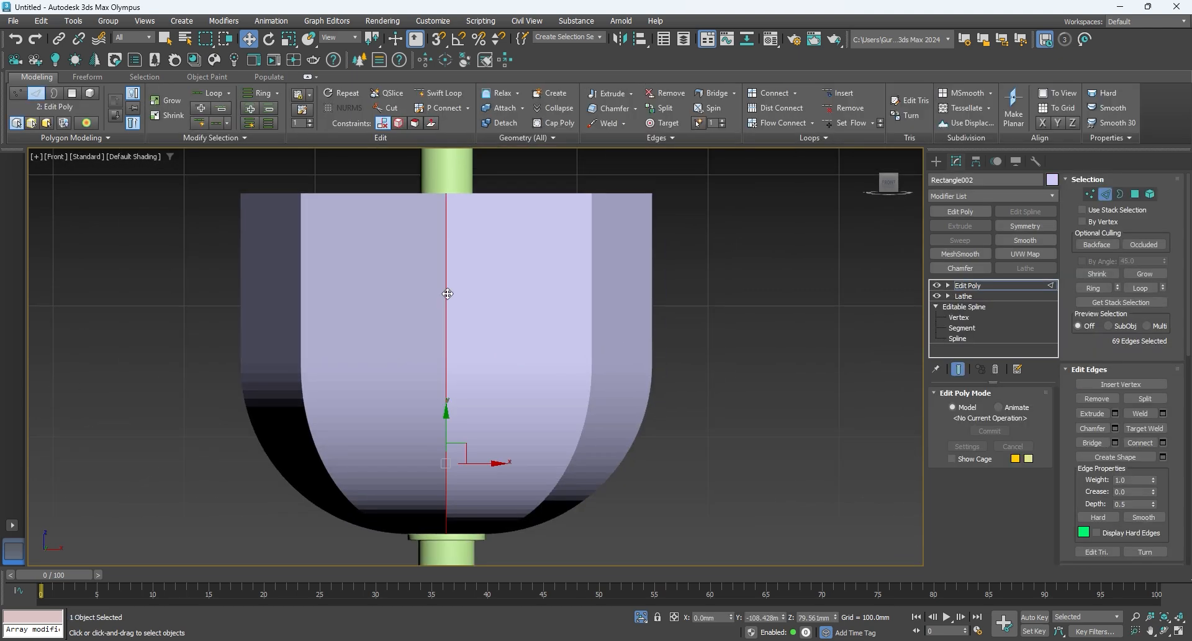
Select the vertical edge loops running down all the corners of the bowl
key("alt+r")
key("alt+t")
key("Escape")
double_click(449, 314)
key("alt+r")
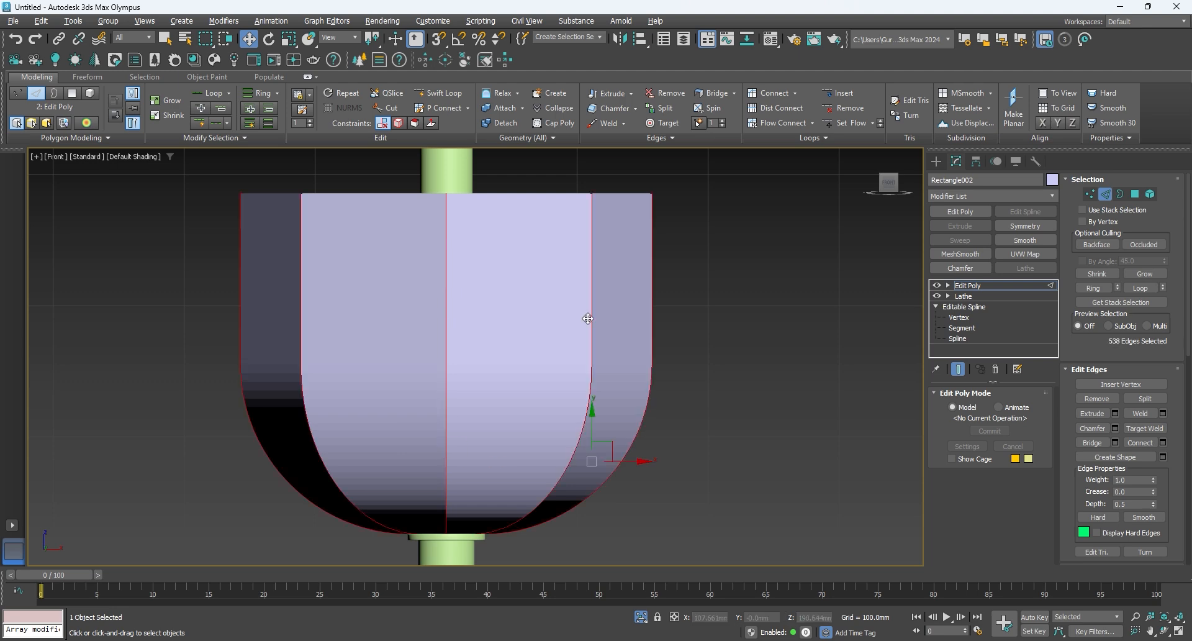
key("p")
key("alt+l")
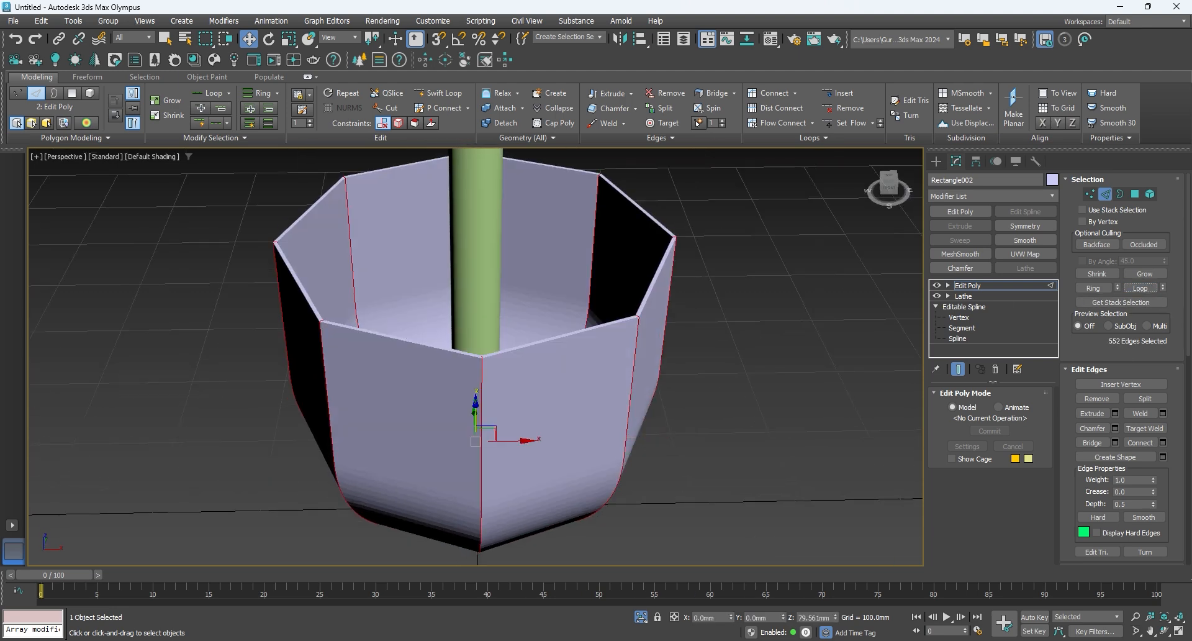
Create a spline shape from the selected bowl edges and leave only that shape selected
right_click(562, 389)
left_click(597, 390)
left_click(567, 338)
left_click(642, 258, "ctrl")
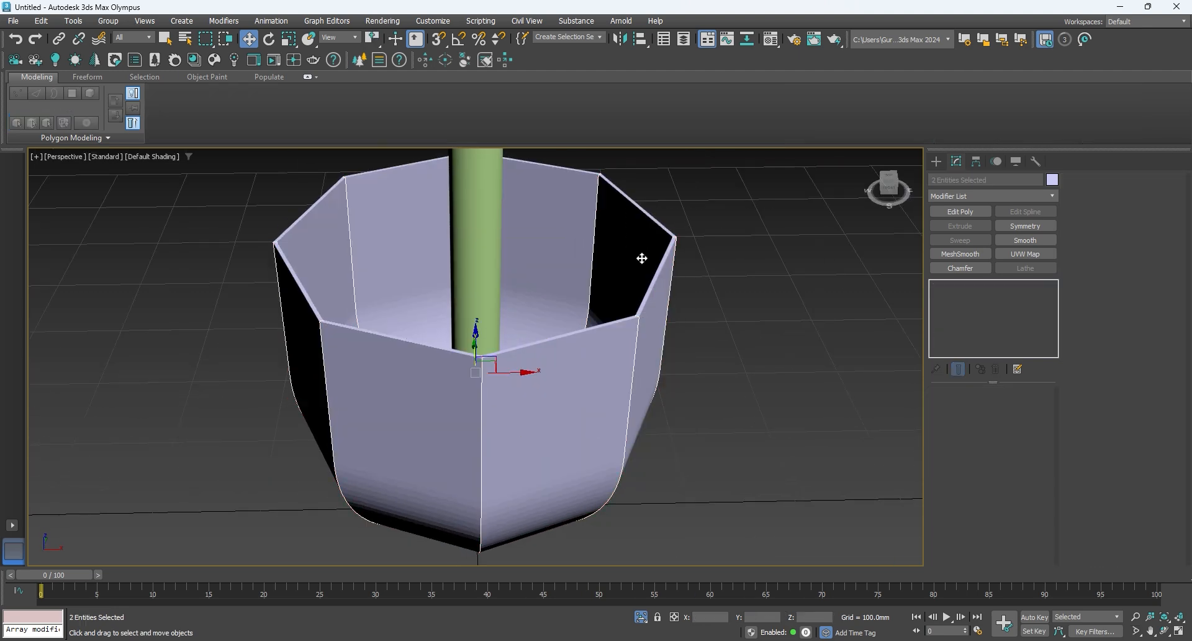
left_click(642, 259, "alt")
Sweep the corner splines with a built-in Bar section 5 mm long and 5 mm wide
left_click(949, 241)
middle_click_drag(642, 347, 668, 360, "alt")
left_click(989, 439)
left_click(991, 461)
double_click(1134, 262)
type("5")
key("Return")
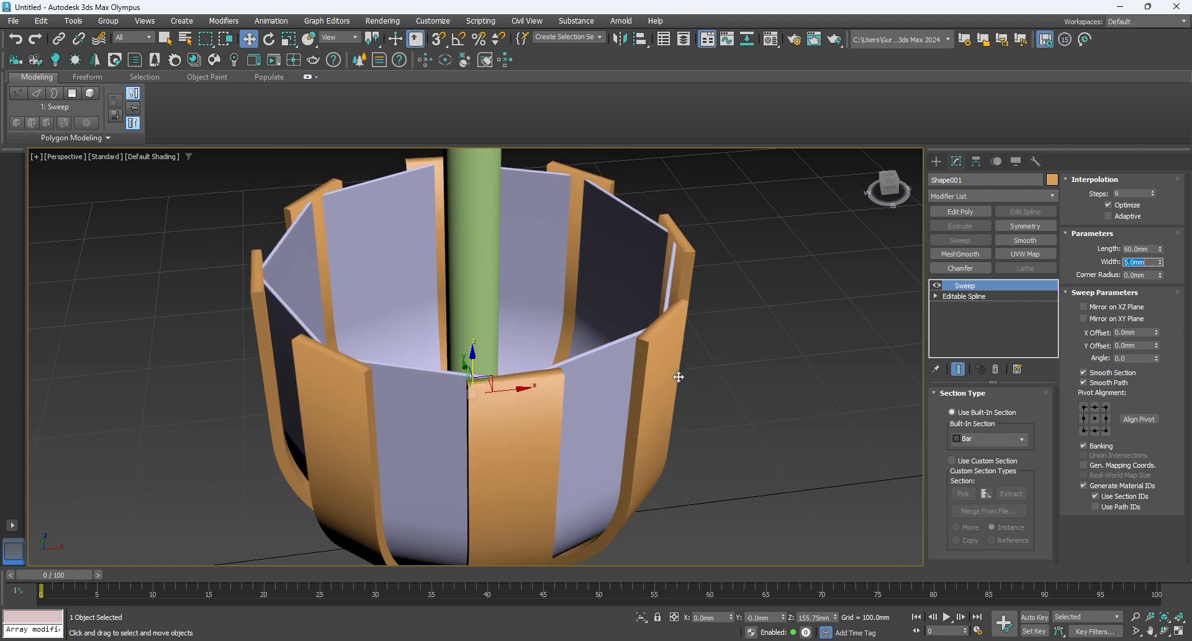
scroll(678, 377, "up", 3)
double_click(1136, 249)
type("5")
key("Return")
Switch to the browser and go through the Parlor V.2 product photos to examine the shade's ribs
key("alt+Tab")
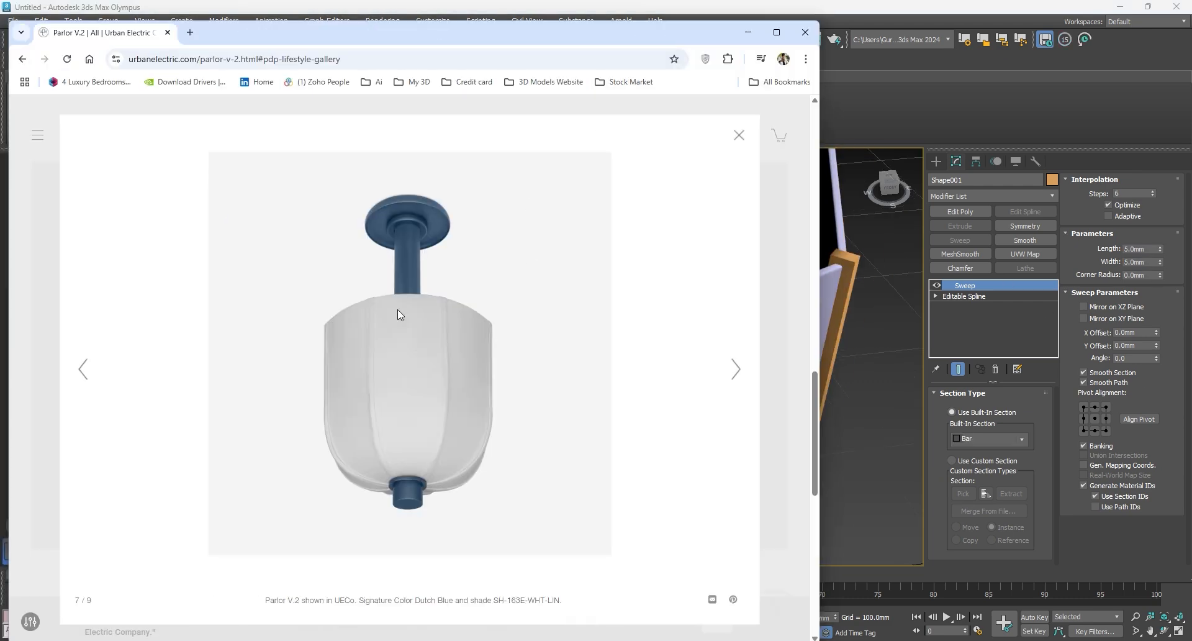
left_click(741, 379)
left_click(742, 379)
left_click(741, 379)
left_click(741, 379)
left_click(741, 379)
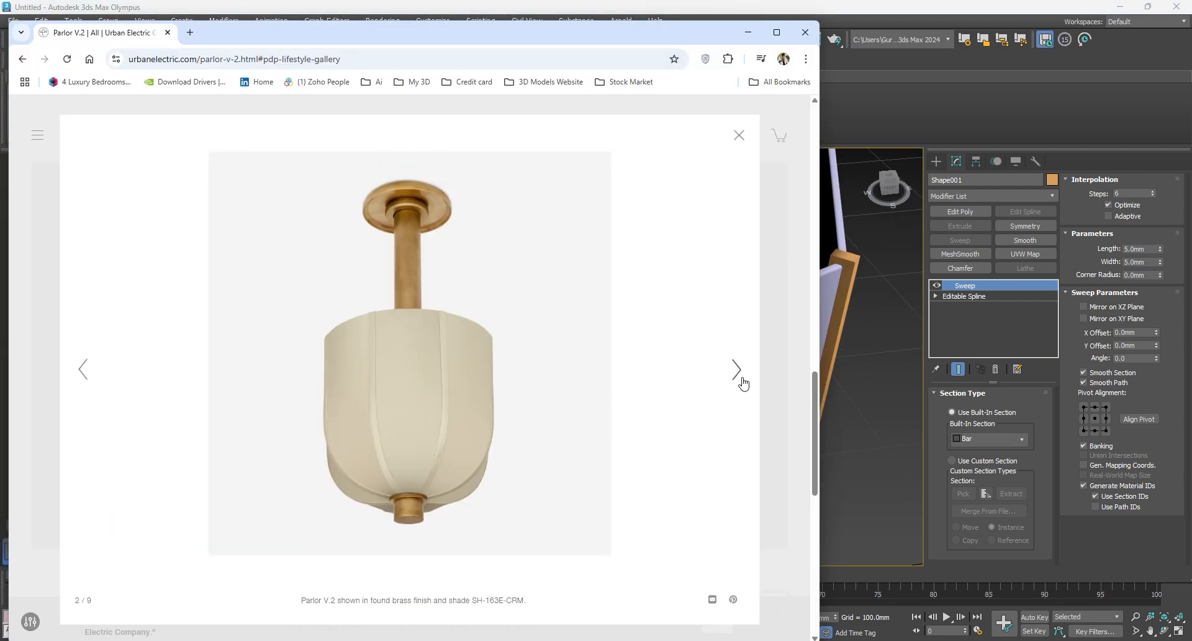
left_click(741, 379)
key("alt+Tab")
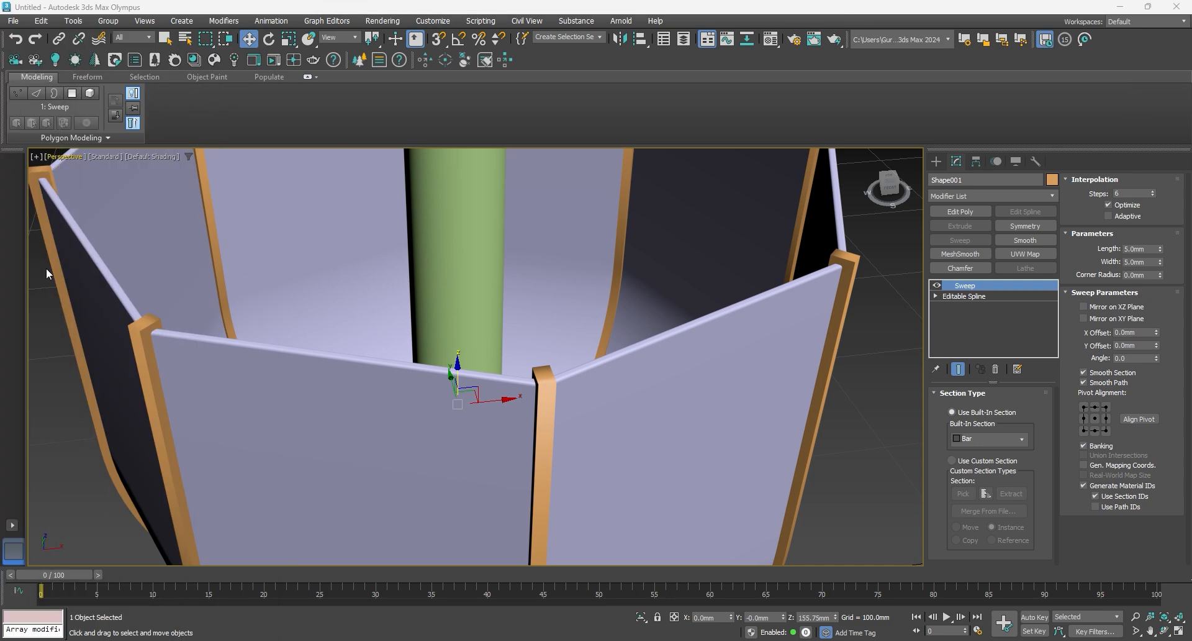
double_click(1138, 248)
type("2")
key("Return")
key("ctrl+z")
Set the ribs' bar section to 2 mm width and 6 mm length
double_click(1140, 262)
type("2")
key("Return")
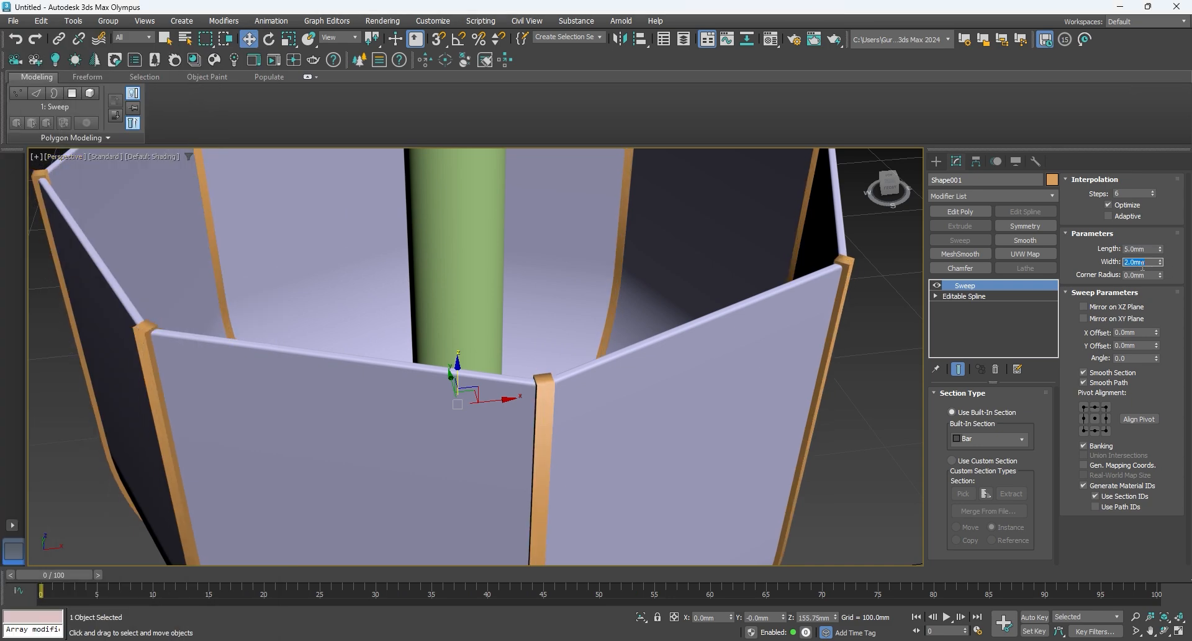
type("6")
key("Return")
Turn off Smooth Path for the rib sweep and add an Edit Poly modifier in edge mode
scroll(519, 243, "down", 5)
middle_click_drag(559, 329, 732, 336, "alt")
scroll(599, 225, "up", 9)
left_click(1100, 380)
scroll(596, 323, "down", 8)
left_click(960, 211)
scroll(596, 330, "up", 5)
middle_click_drag(519, 381, 546, 347, "alt")
left_click(288, 279)
key("2")
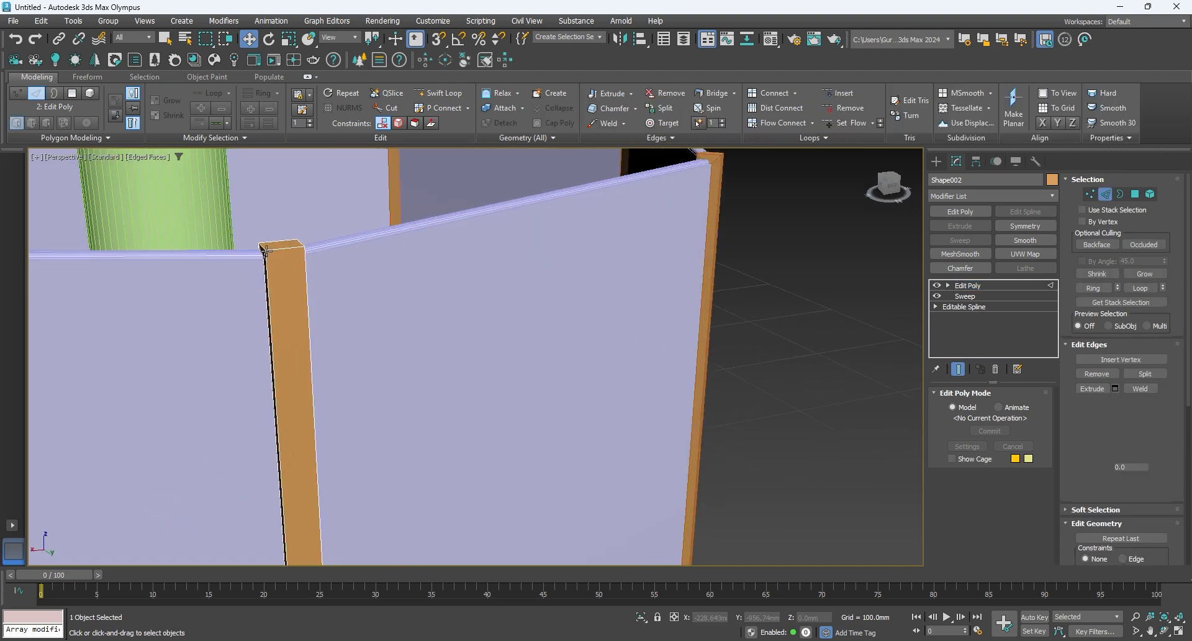
Select the ring of edges across the rib's width and connect them with lengthwise segments
key("F3")
left_click_drag(280, 258, 292, 266)
key("alt+r")
key("F3")
right_click(435, 260)
middle_click_drag(322, 303, 341, 323, "alt")
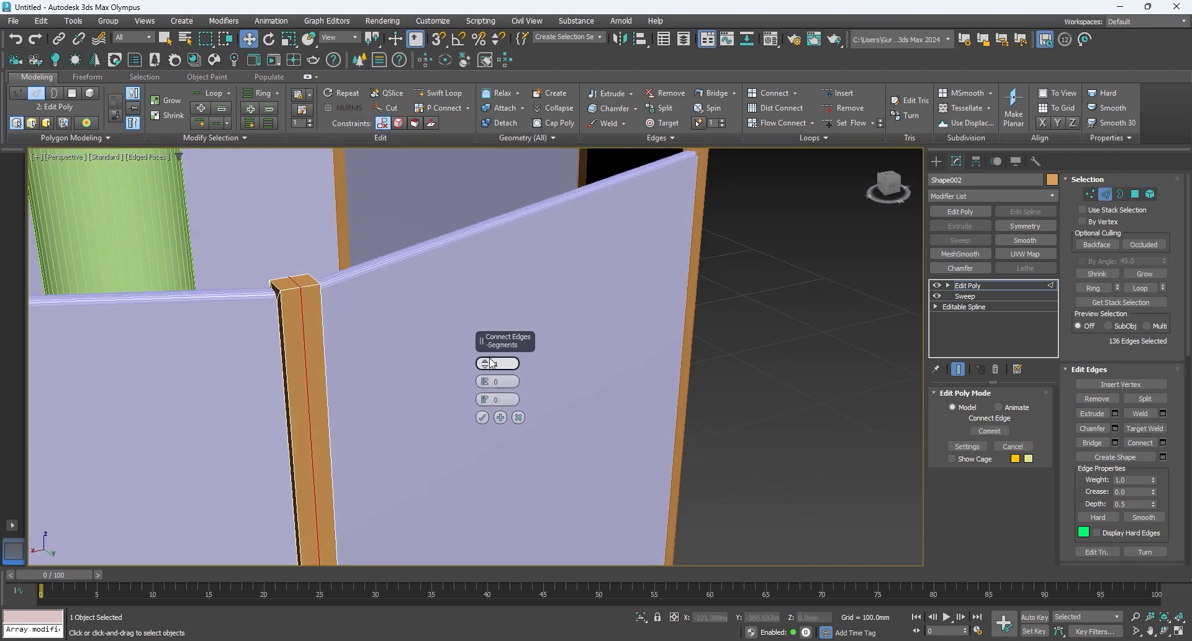
Add MeshSmooth with 2 iterations to the ribs and connect the lengthwise edges near their top ends as supporting loops
left_click(963, 253)
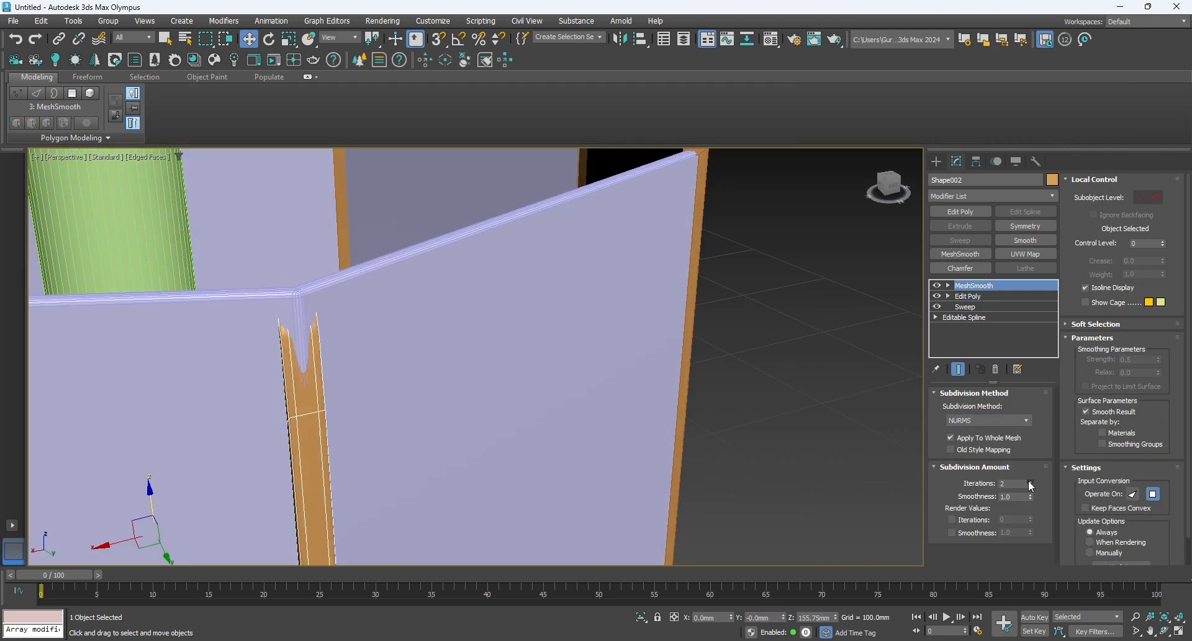
left_click(974, 317)
key("F3")
right_click(472, 392)
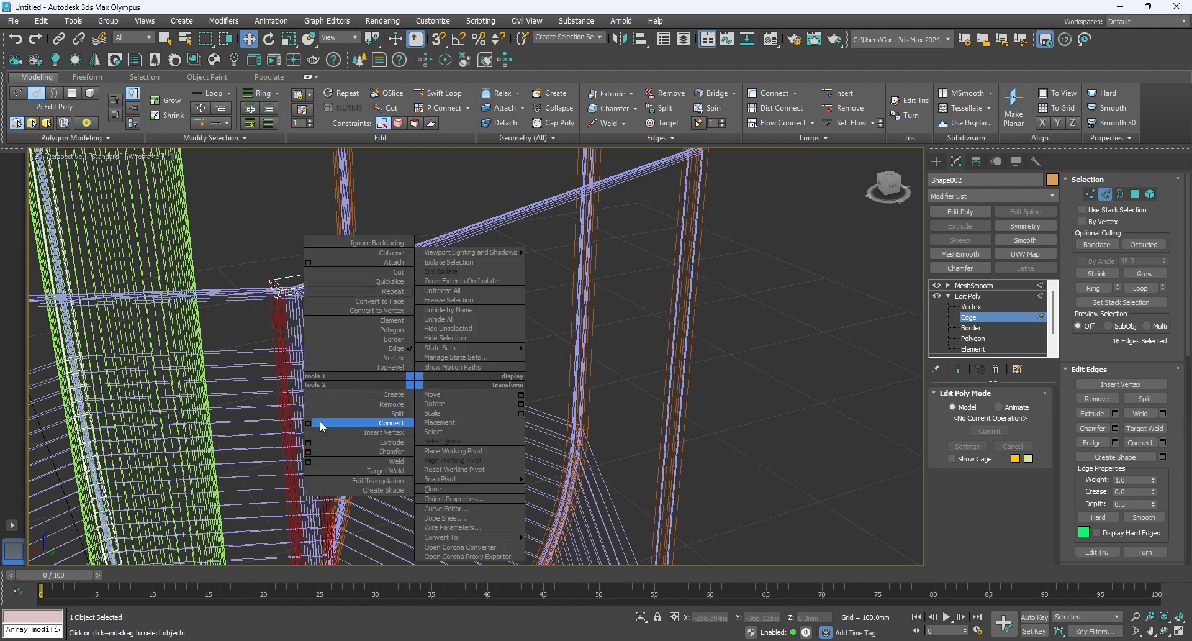
left_click(319, 420)
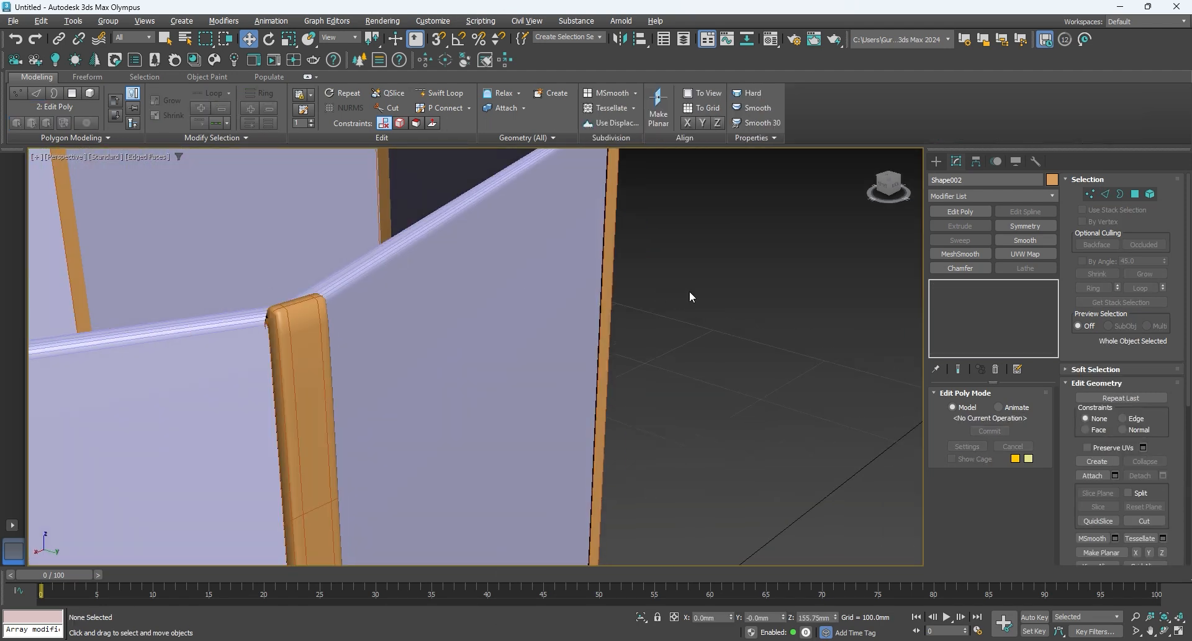
left_click(974, 285)
left_click(968, 316)
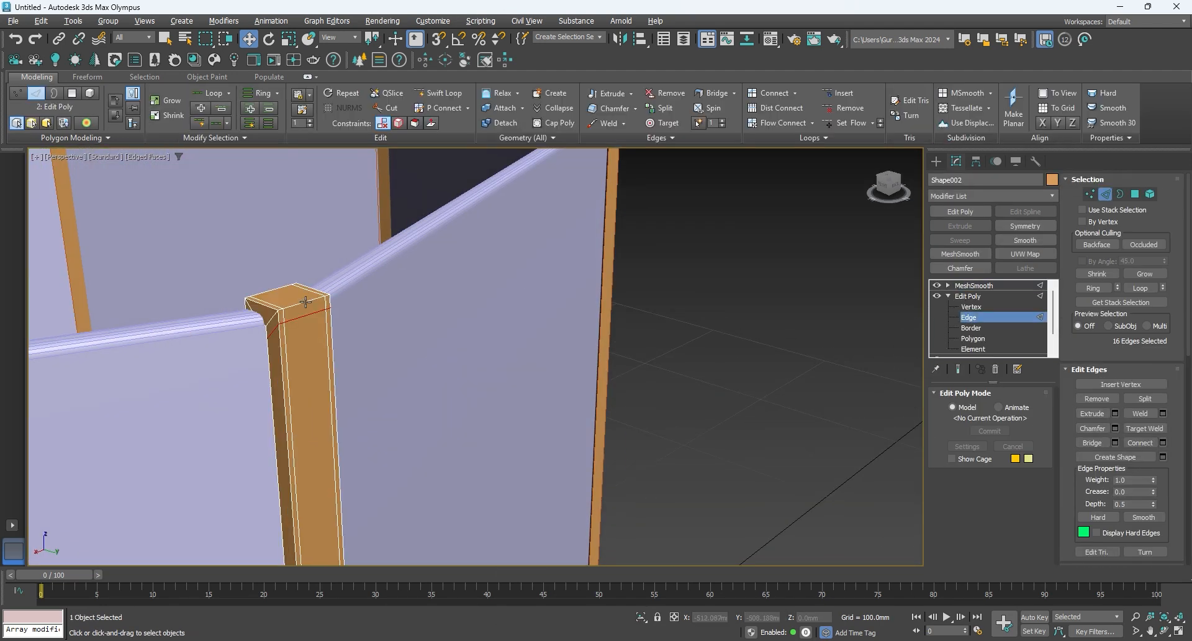
right_click(368, 277)
left_click(262, 320)
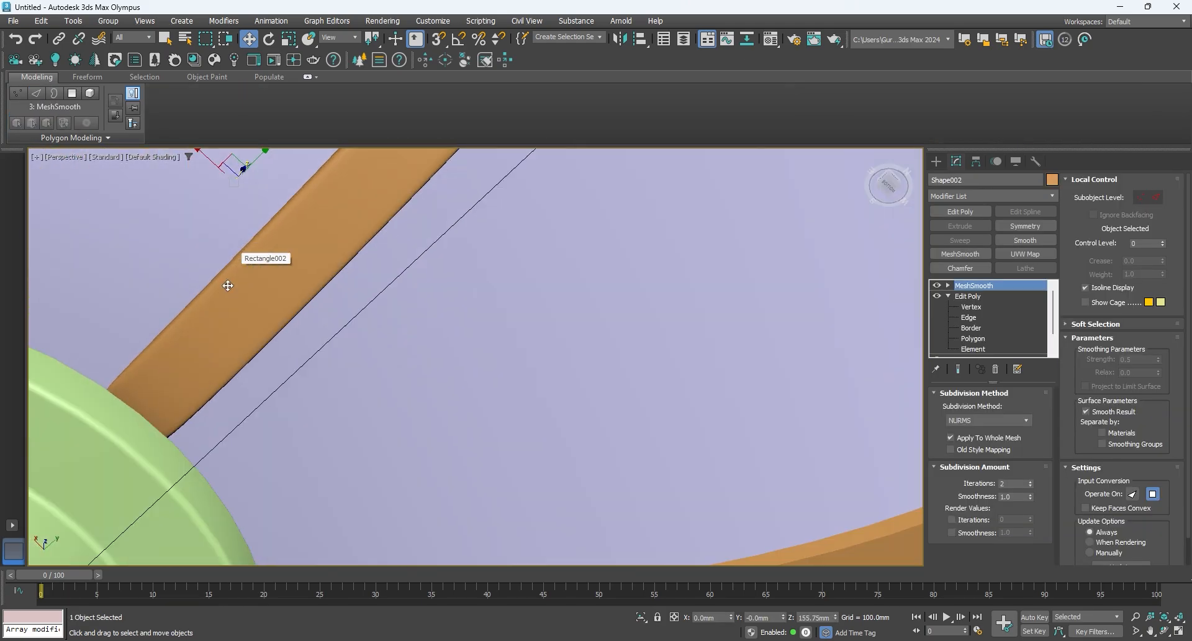
Select the rib's end polygons beside the bottom collar in Edit Poly and return to the MeshSmooth level
key("F3")
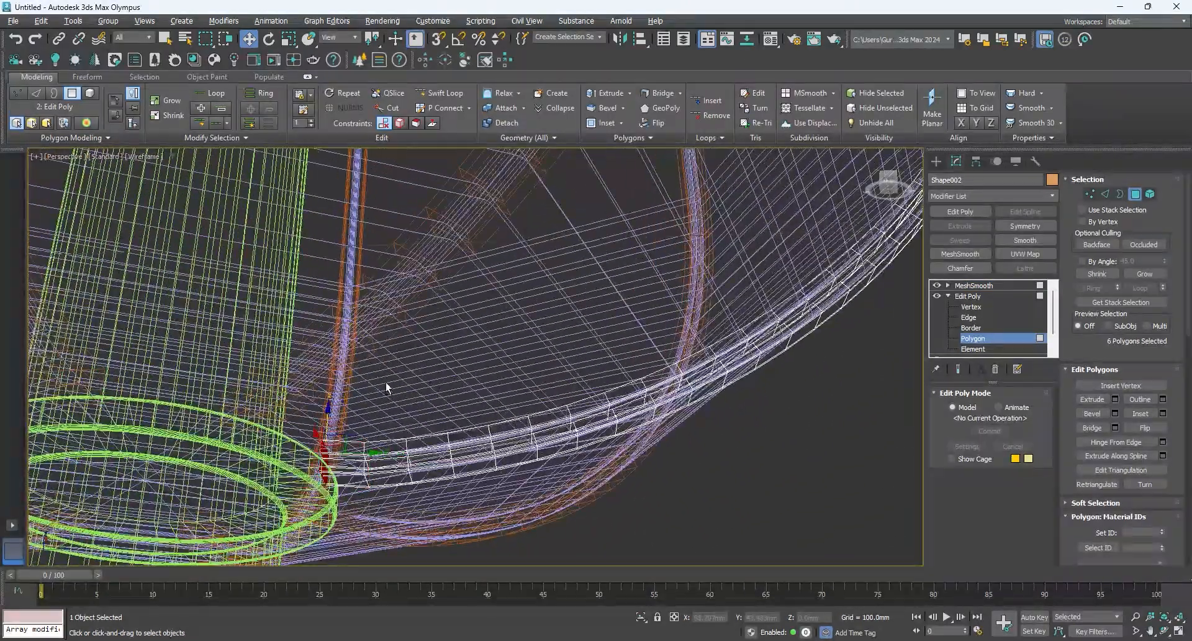
left_click(973, 285)
key("F3")
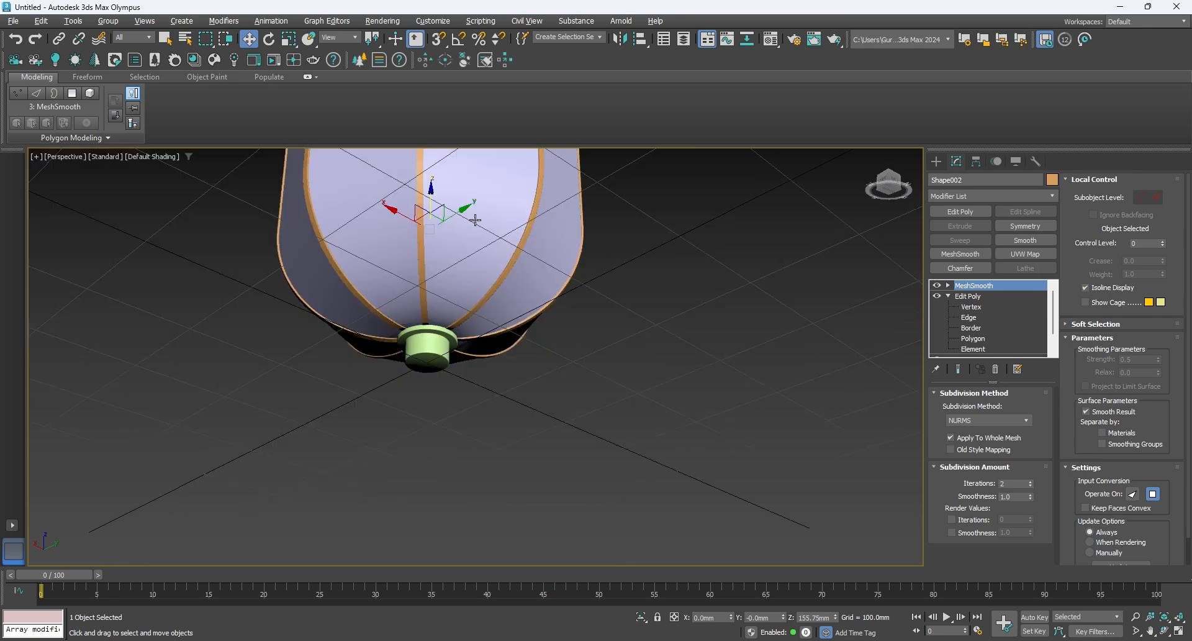
Nudge one rib element about 0.4 mm inward along Y and delete the other rib elements
left_click(972, 349)
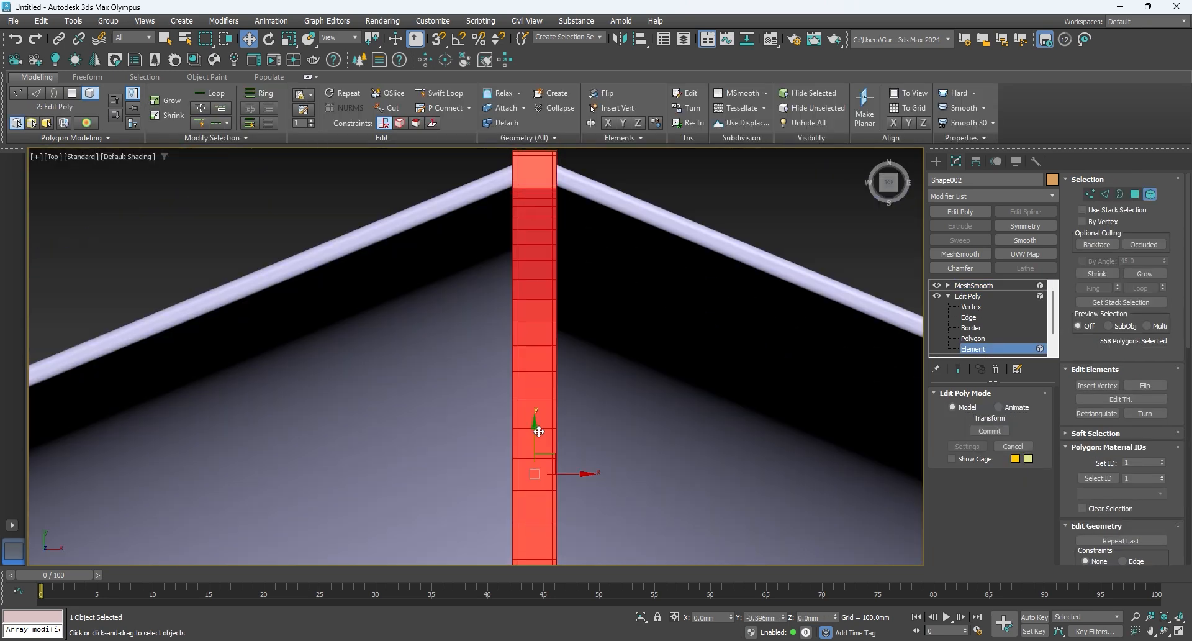
left_click(993, 285)
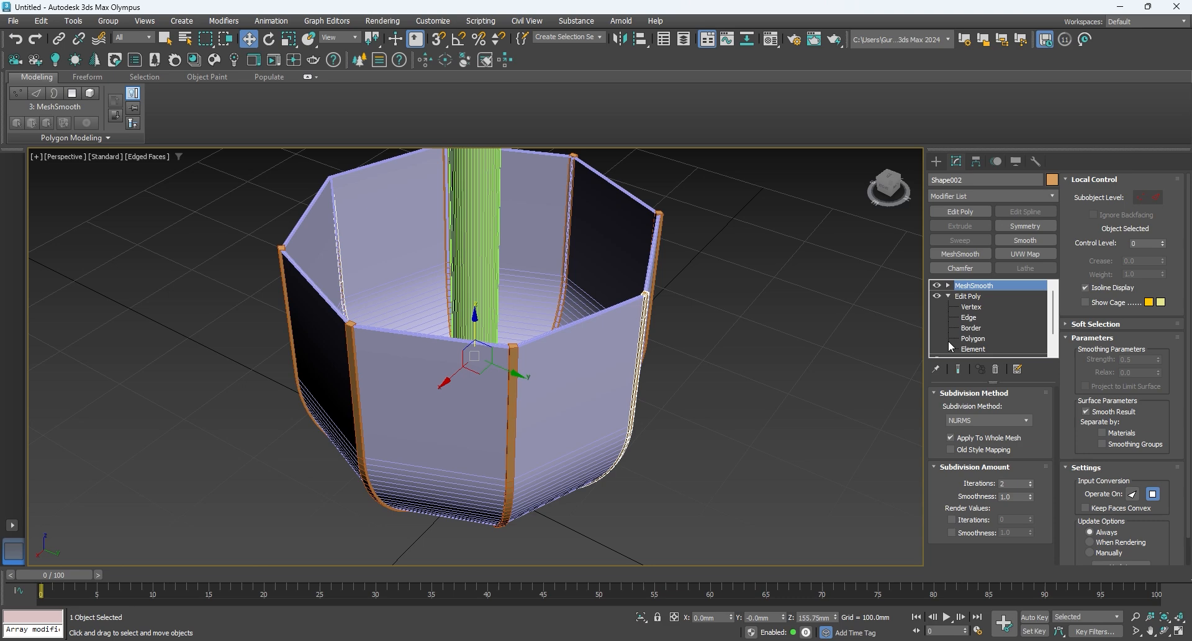
left_click(968, 339)
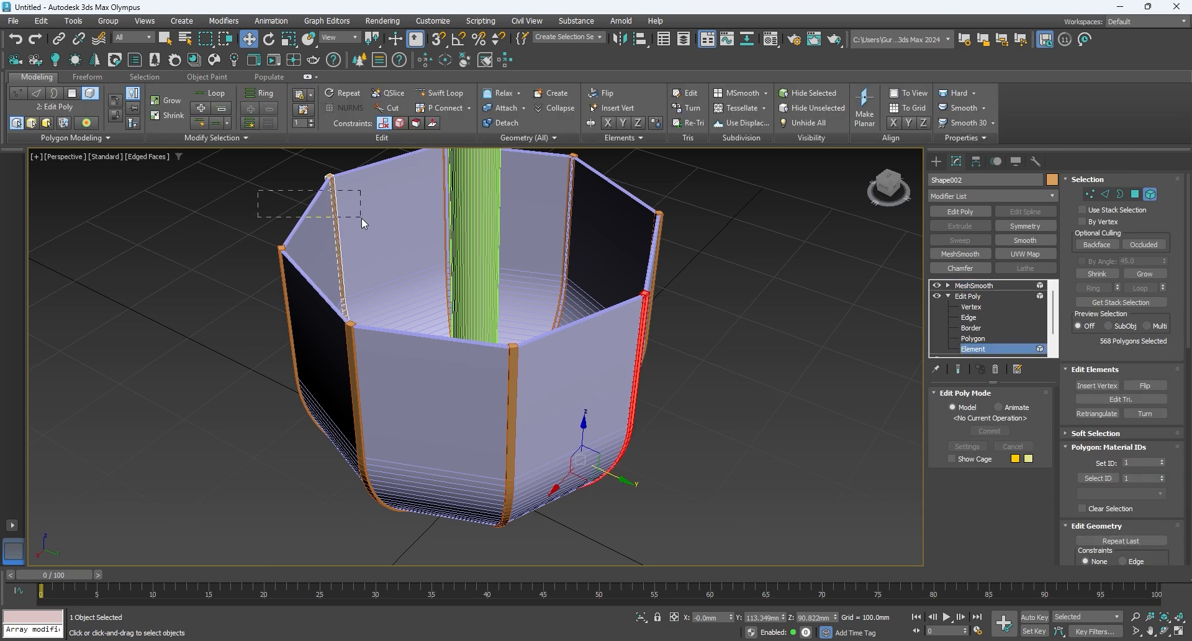
left_click(968, 296)
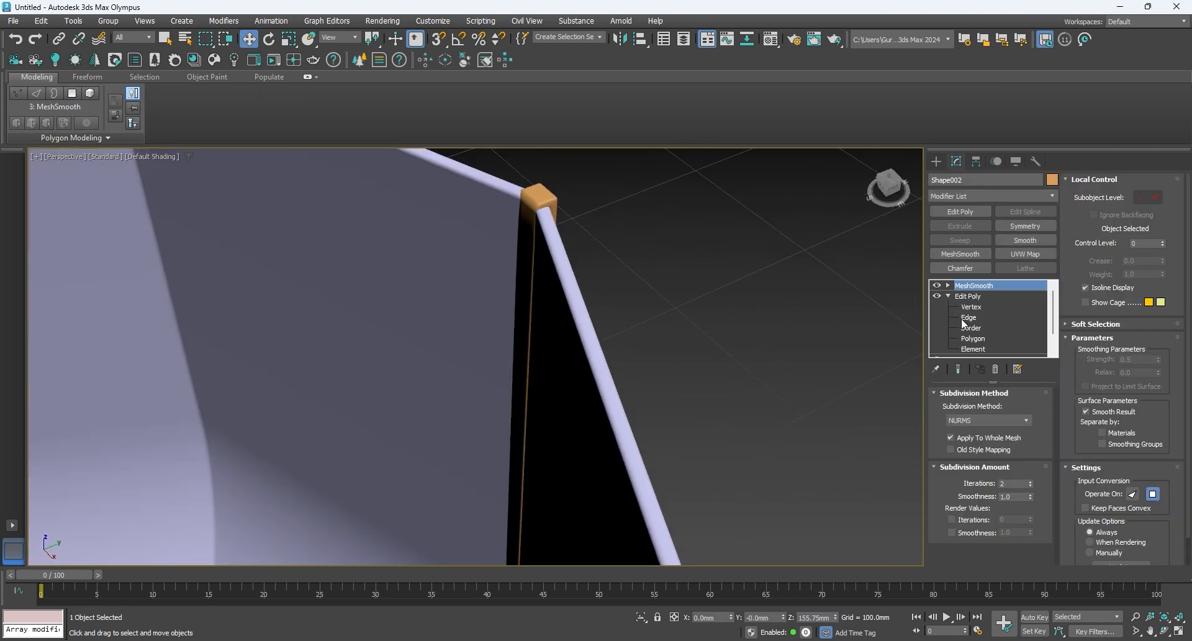
Move the remaining rib element about 1.2 mm inward along Y against the bowl's corner
left_click(972, 338)
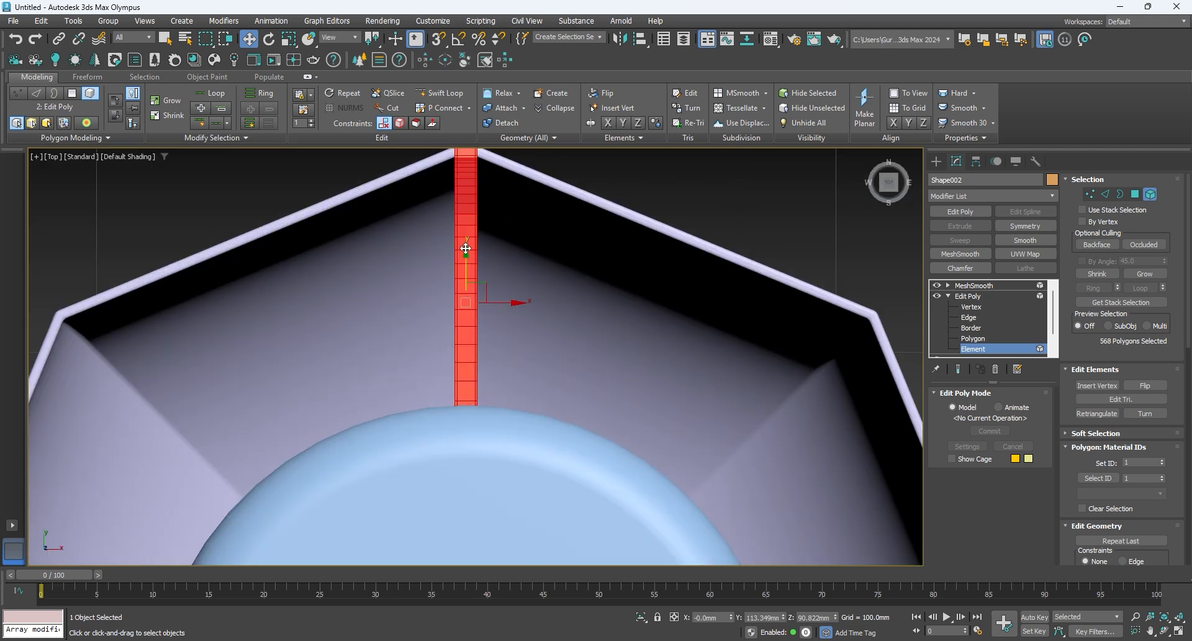
left_click(975, 285)
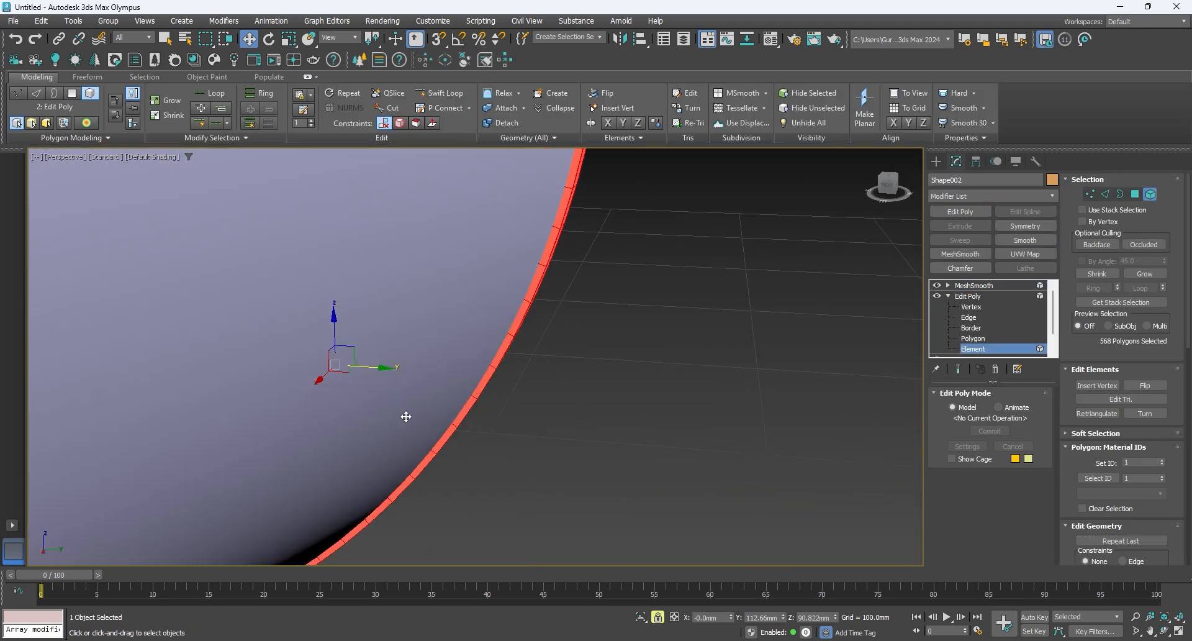
left_click_drag(359, 345, 357, 345)
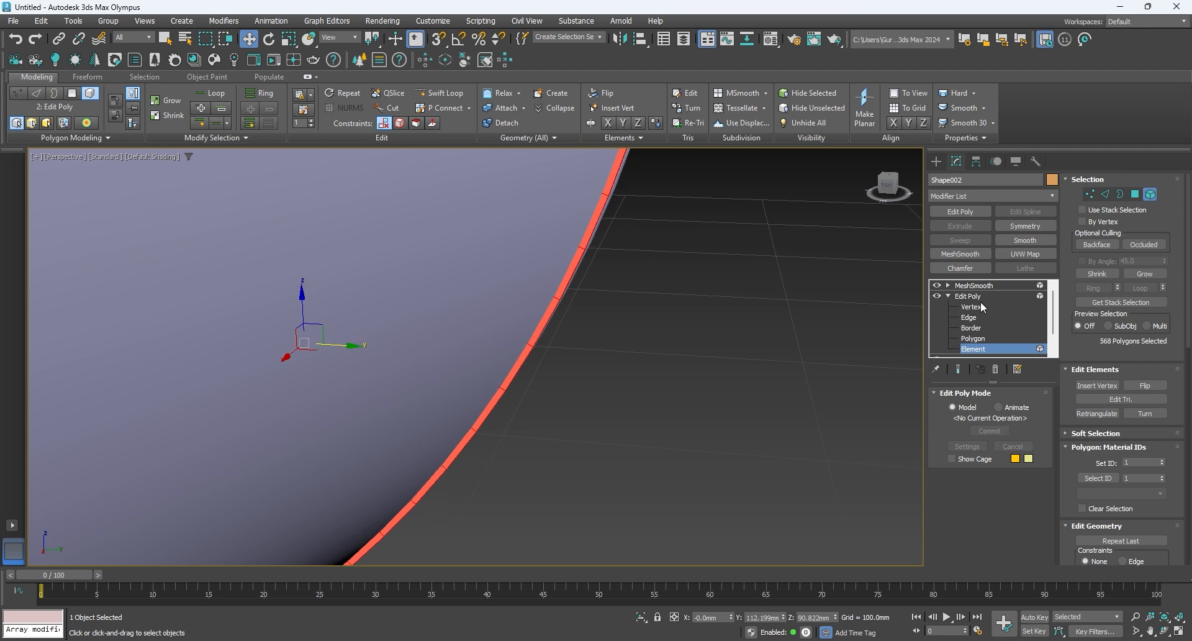
Array the rib as 8 instances rotated through a total of 360 degrees about Z
left_click(976, 164)
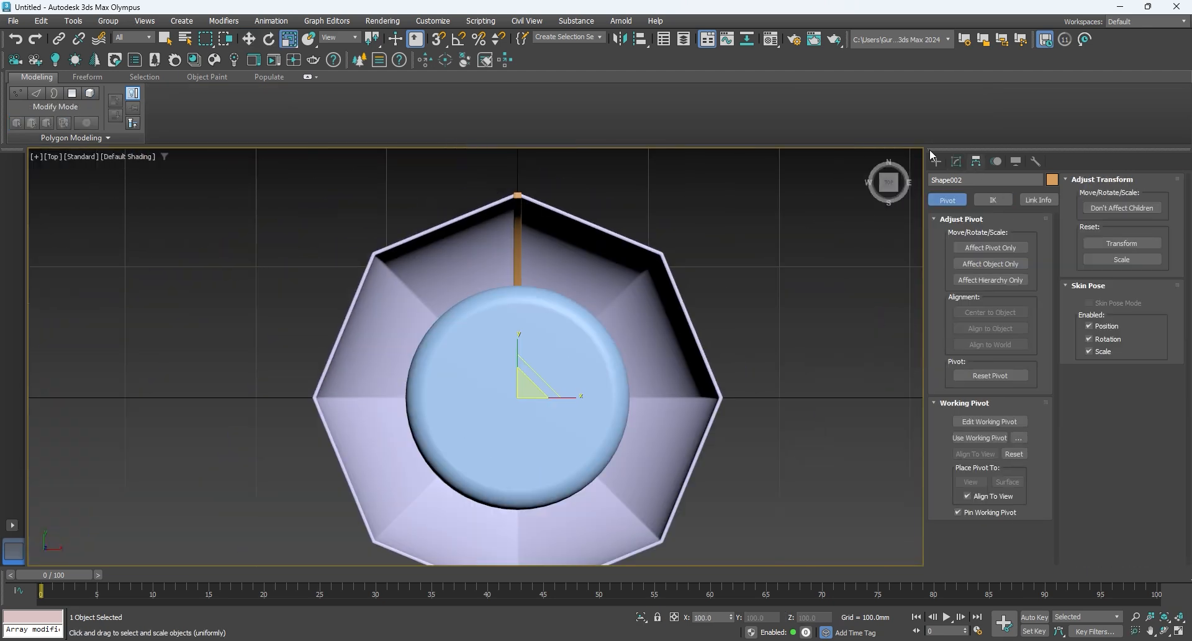
left_click(956, 162)
left_click(73, 21)
left_click(102, 271)
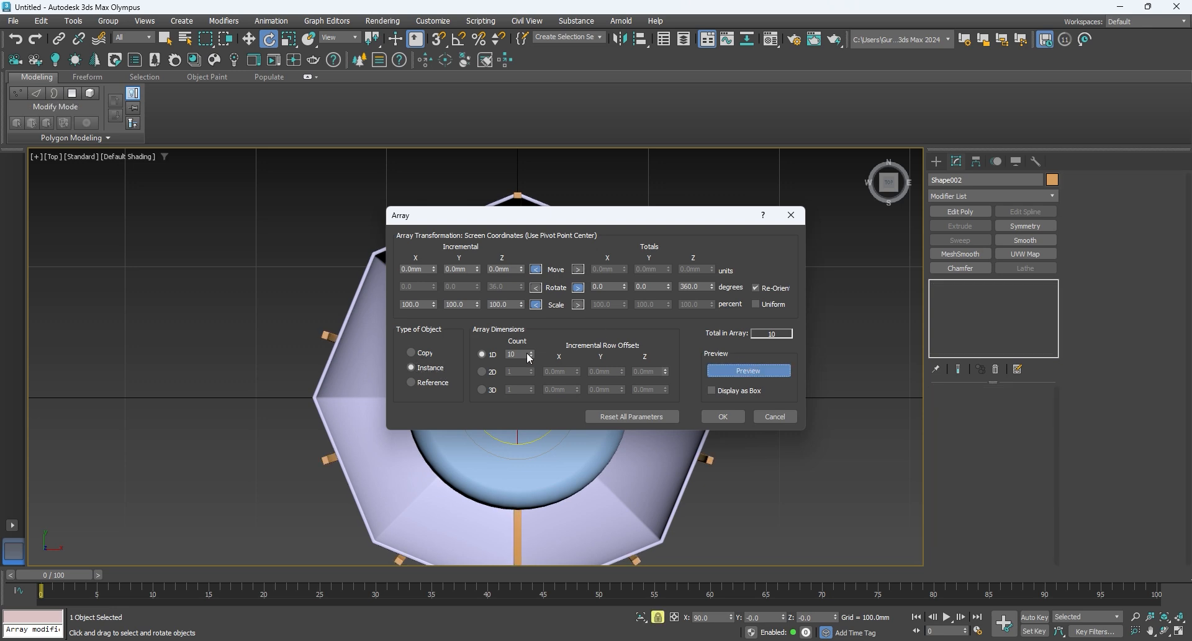
left_click(532, 356)
left_click(532, 356)
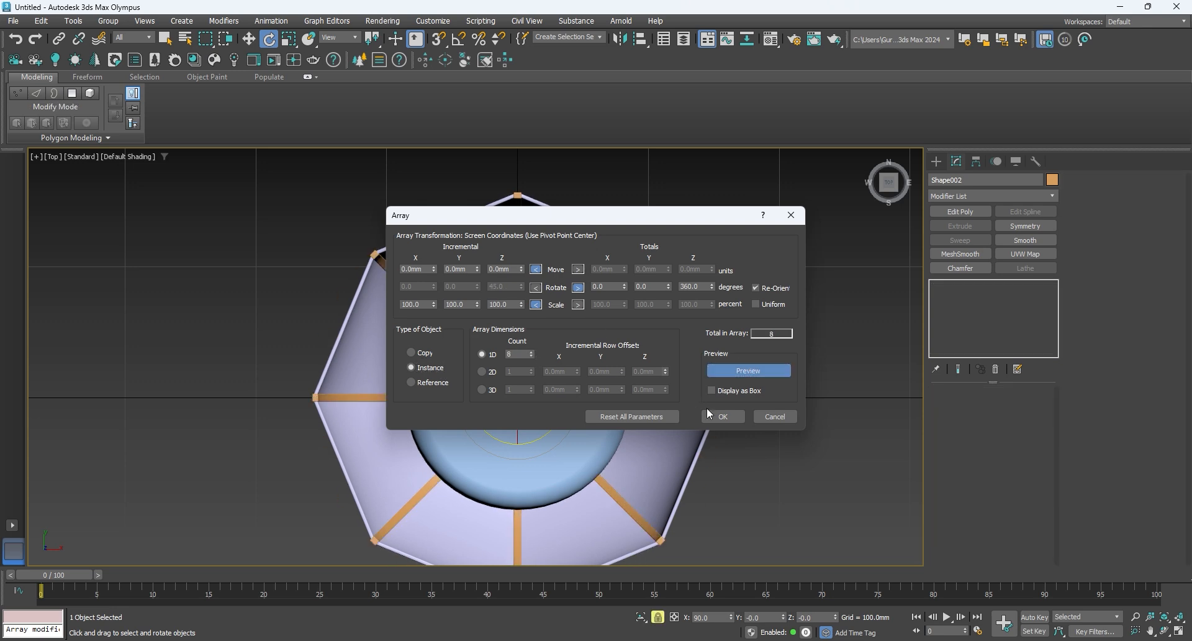
left_click(721, 416)
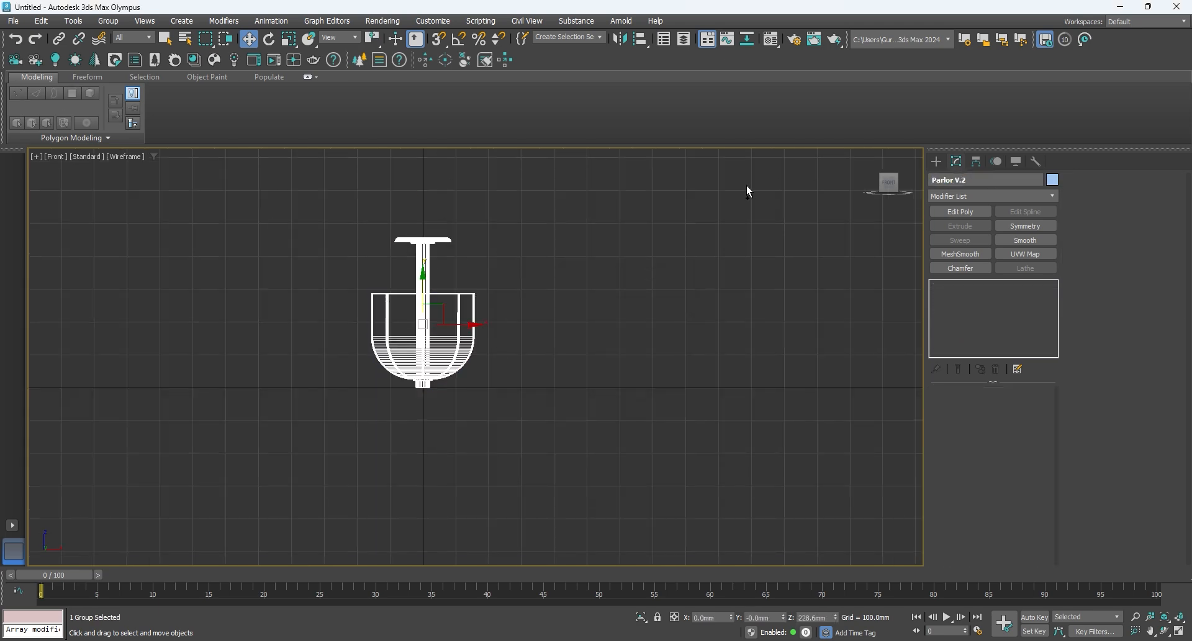
Center the pivot of the Parlor V.2 group on the object
key("F3")
key("z")
left_click(976, 161)
left_click(996, 313)
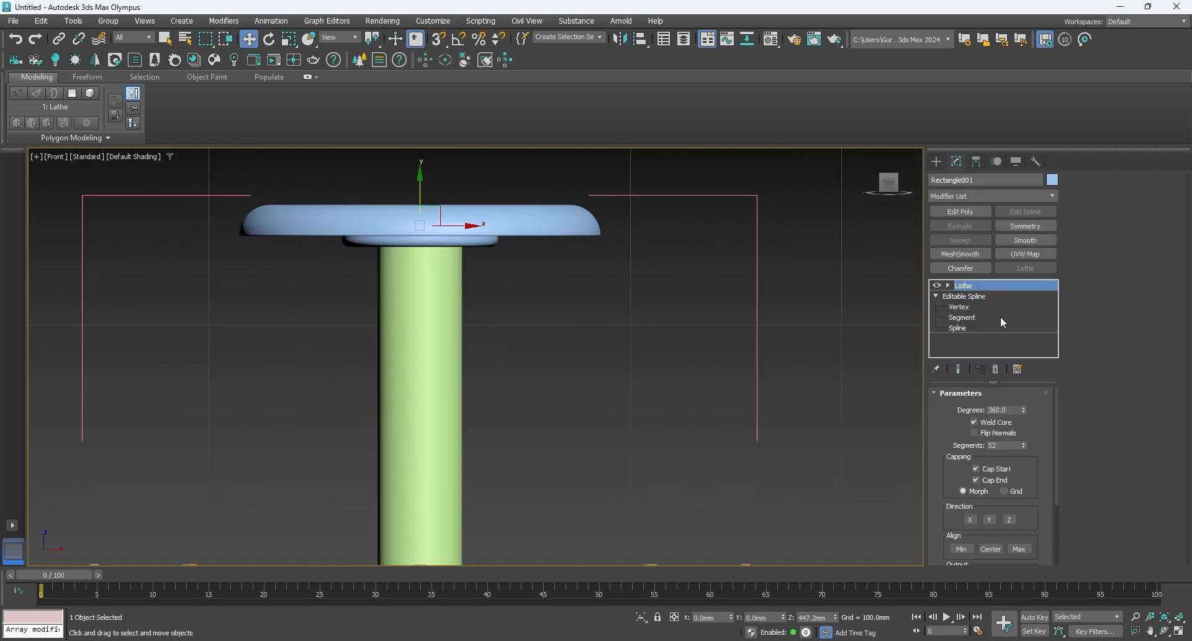
In the top disc's profile spline, select the bottom vertices of the outer rim and move them downward
left_click_drag(806, 303, 571, 168)
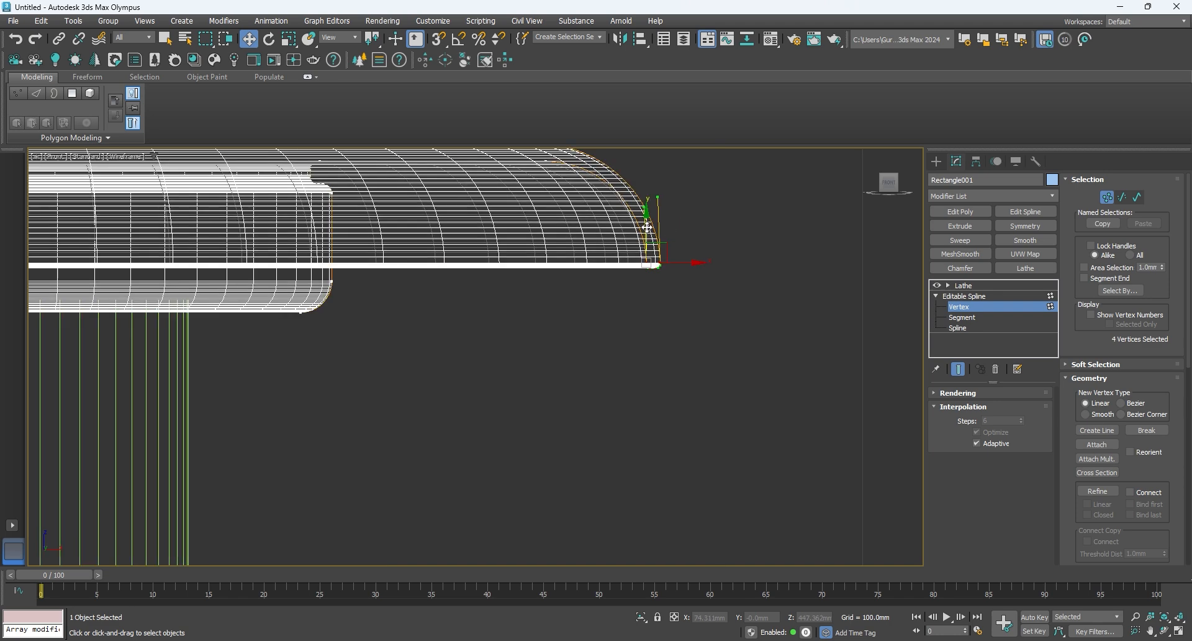
left_click_drag(647, 228, 689, 291)
left_click(978, 296)
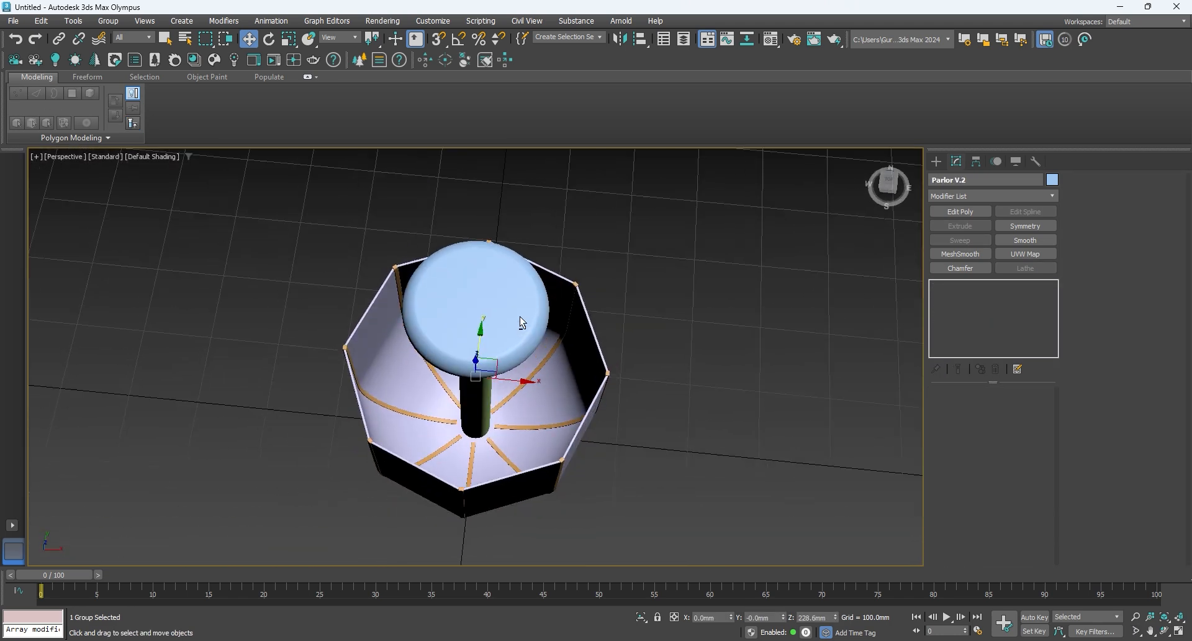
key("f")
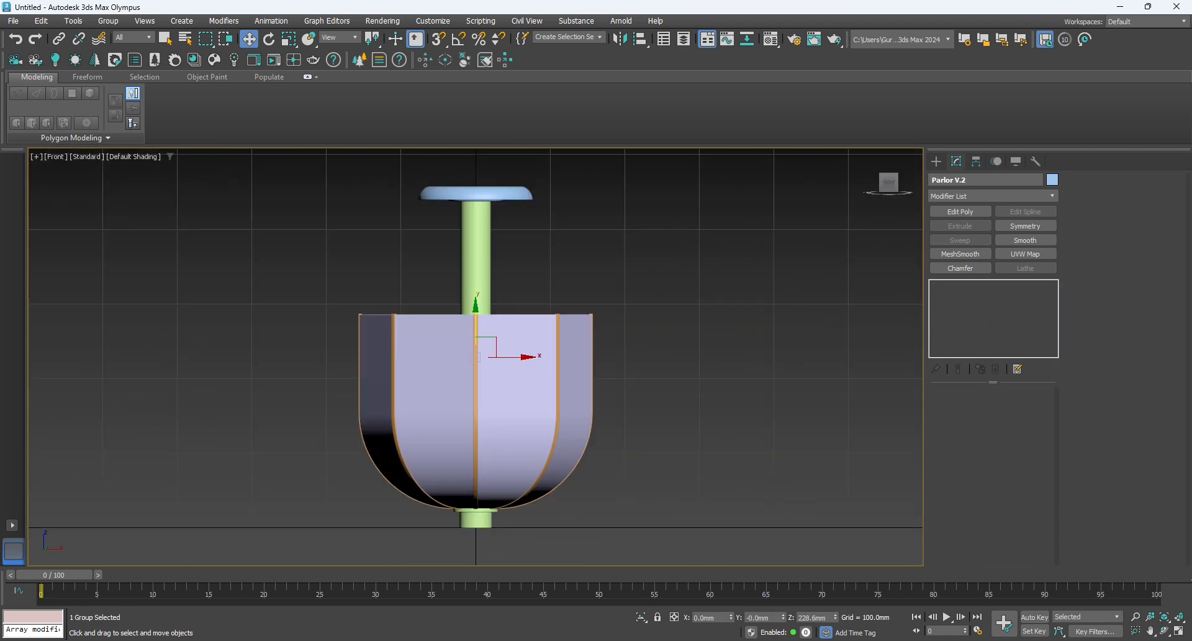